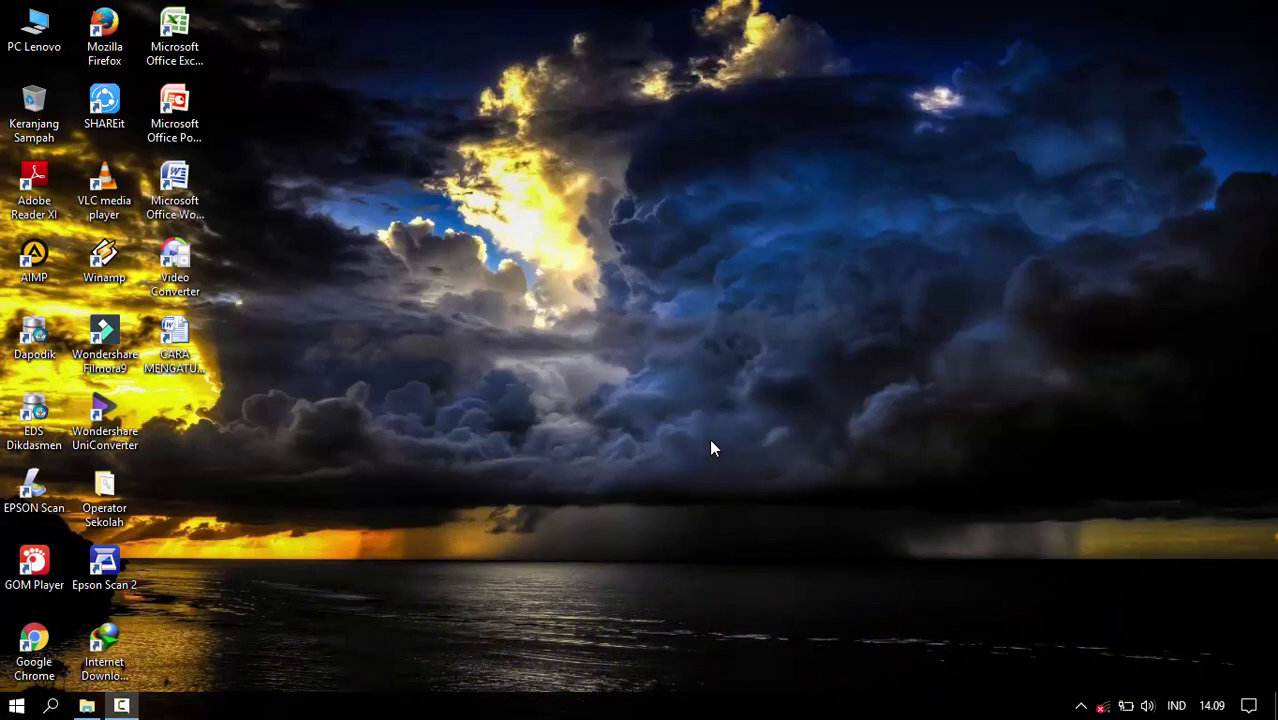
Step: Open the CARA MENGATUR JARAK SPASI BARIS DAN PARAGRAF document and select the body paragraphs below the title
double_click(178, 345)
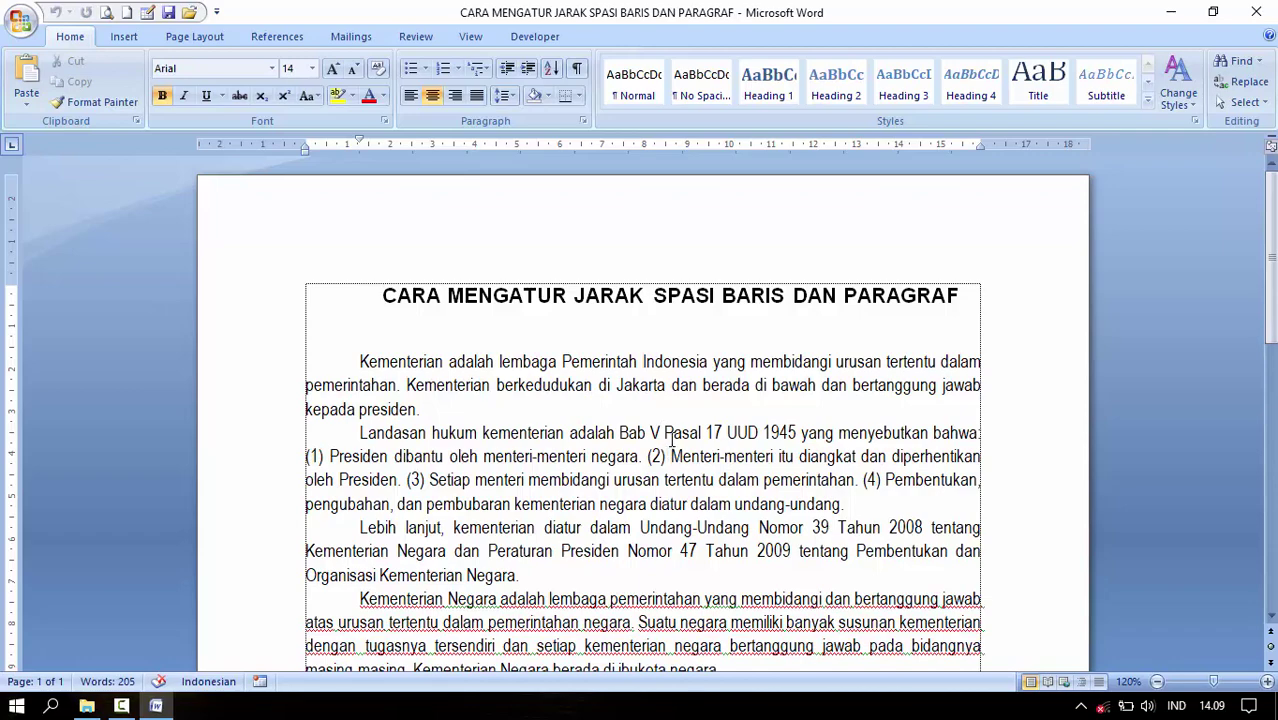
scroll(671, 441, down, 2)
scroll(671, 437, down, 4)
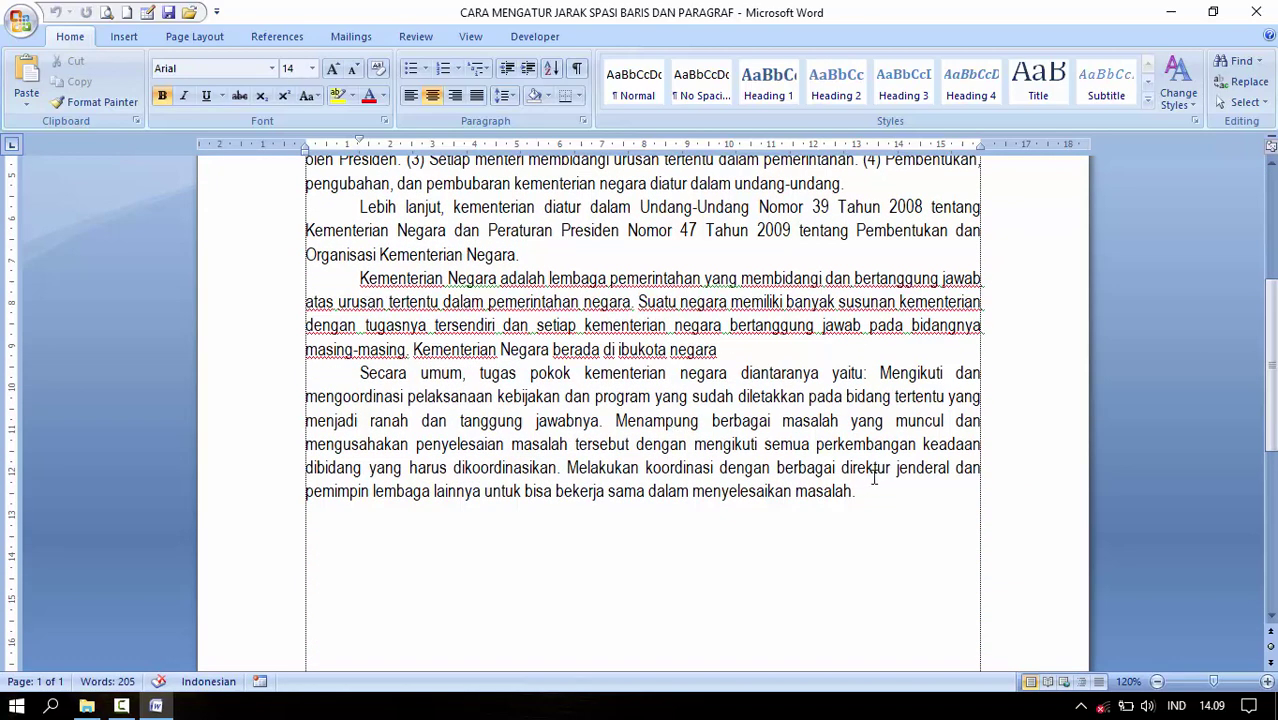
drag(875, 478, 358, 361)
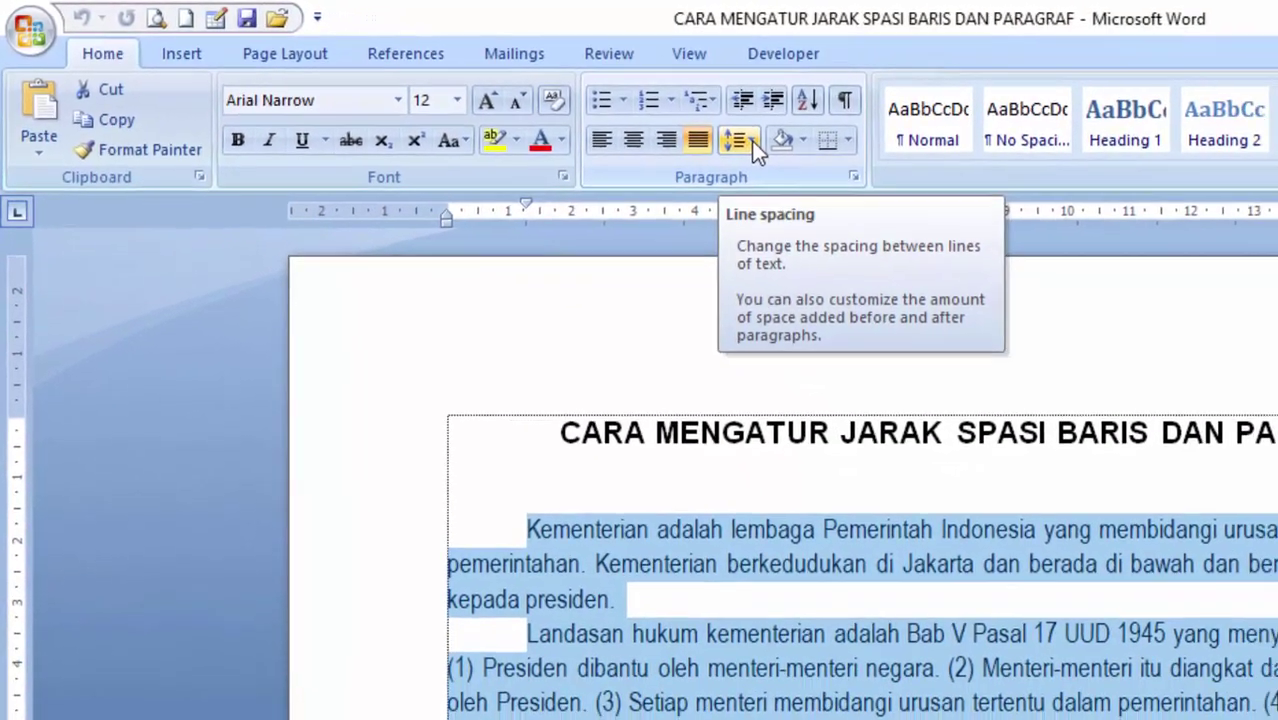
Step: Try 1,5 and then 2,0 line spacing on the body paragraphs
click(968, 183)
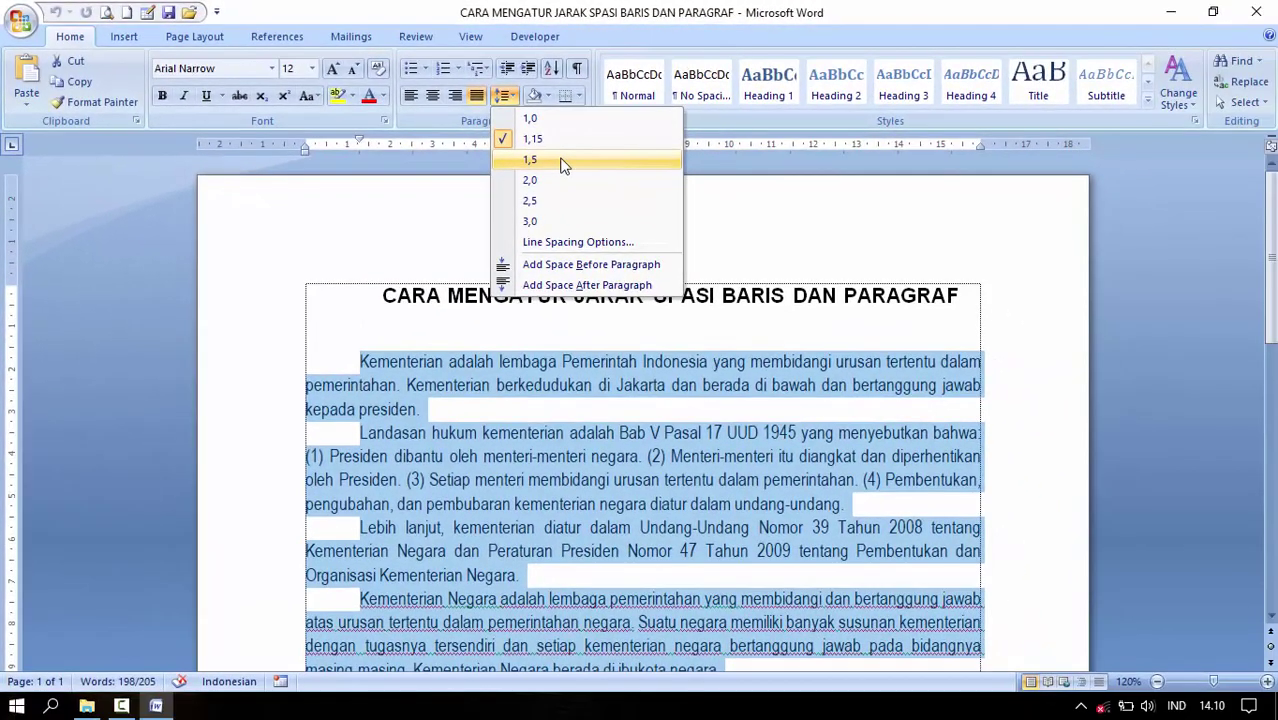
click(560, 161)
click(505, 96)
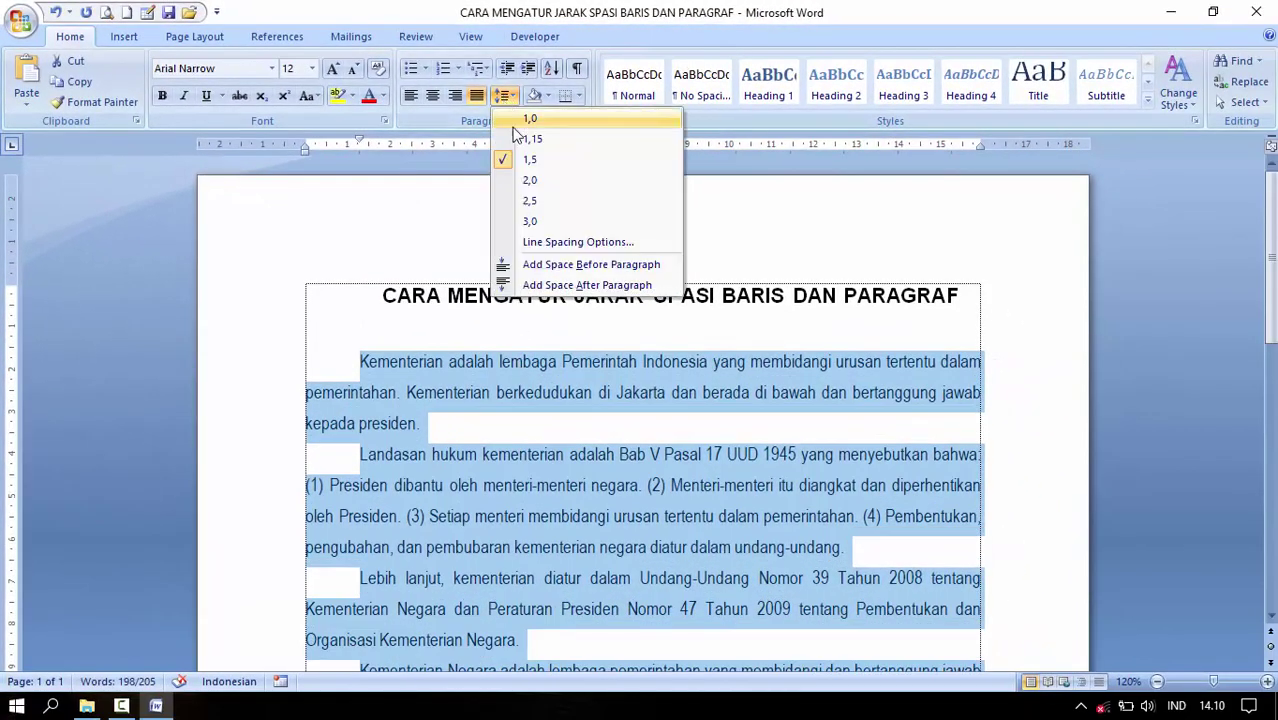
click(545, 177)
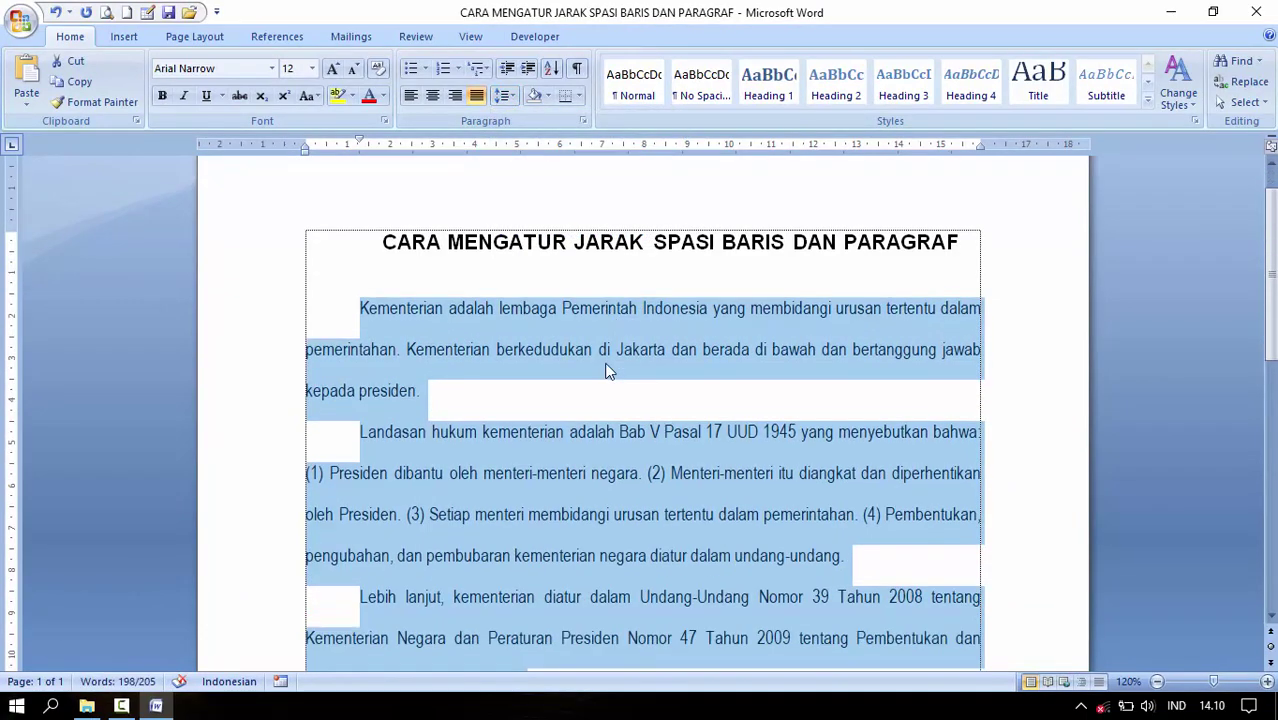
scroll(607, 370, down, 7)
scroll(607, 370, down, 3)
scroll(607, 370, up, 5)
scroll(607, 370, up, 5)
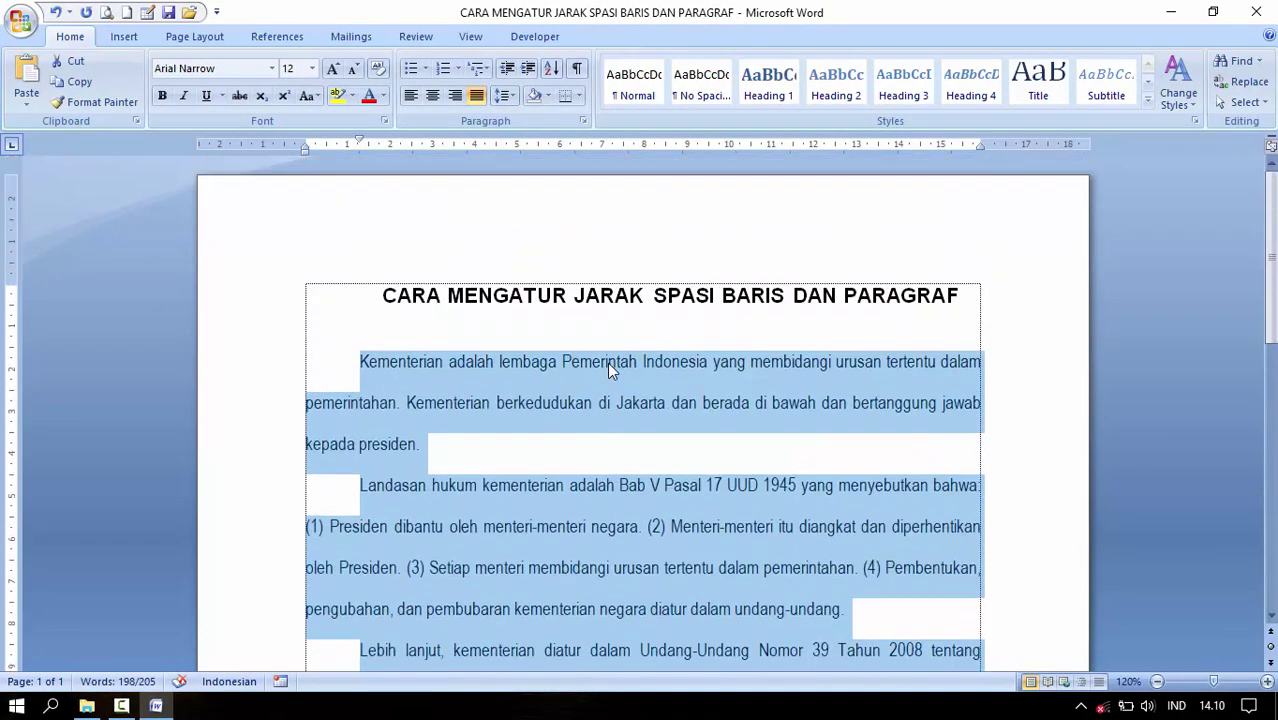
Step: Preview 2,5 line spacing, then settle the paragraphs on single 1,0 spacing
click(505, 96)
scroll(588, 427, down, 10)
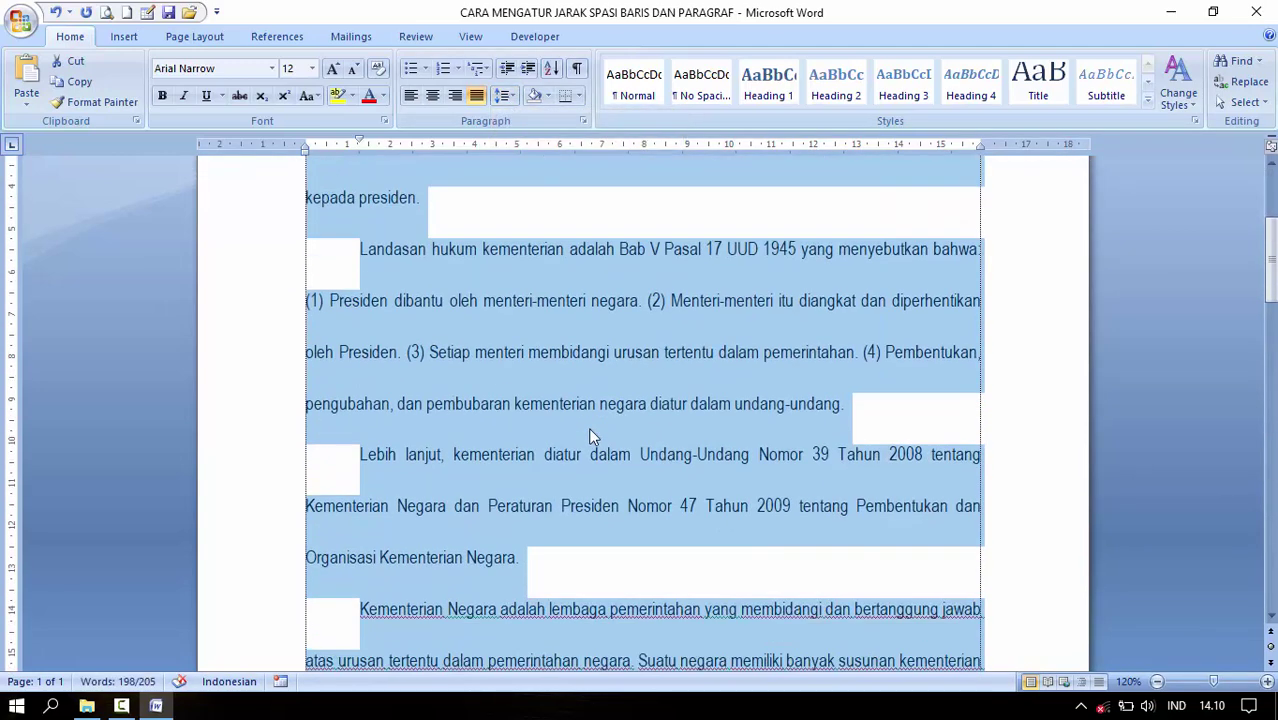
scroll(585, 419, up, 9)
scroll(577, 408, up, 1)
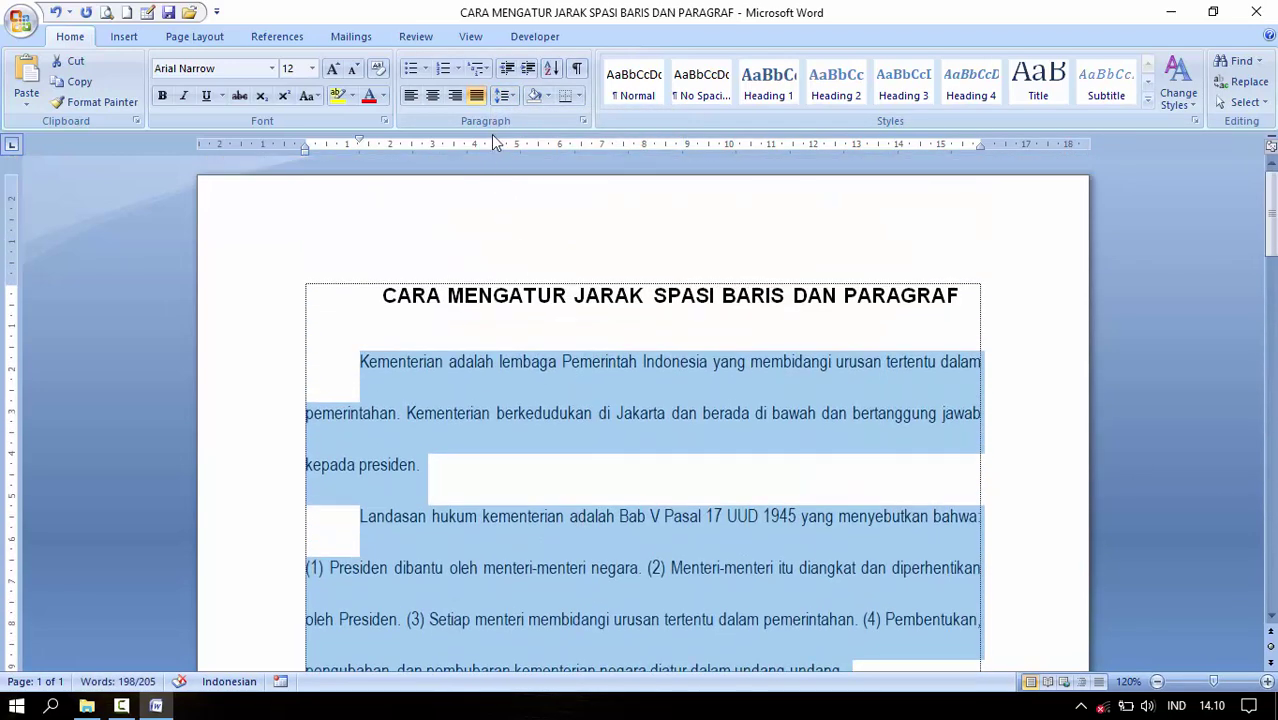
click(505, 96)
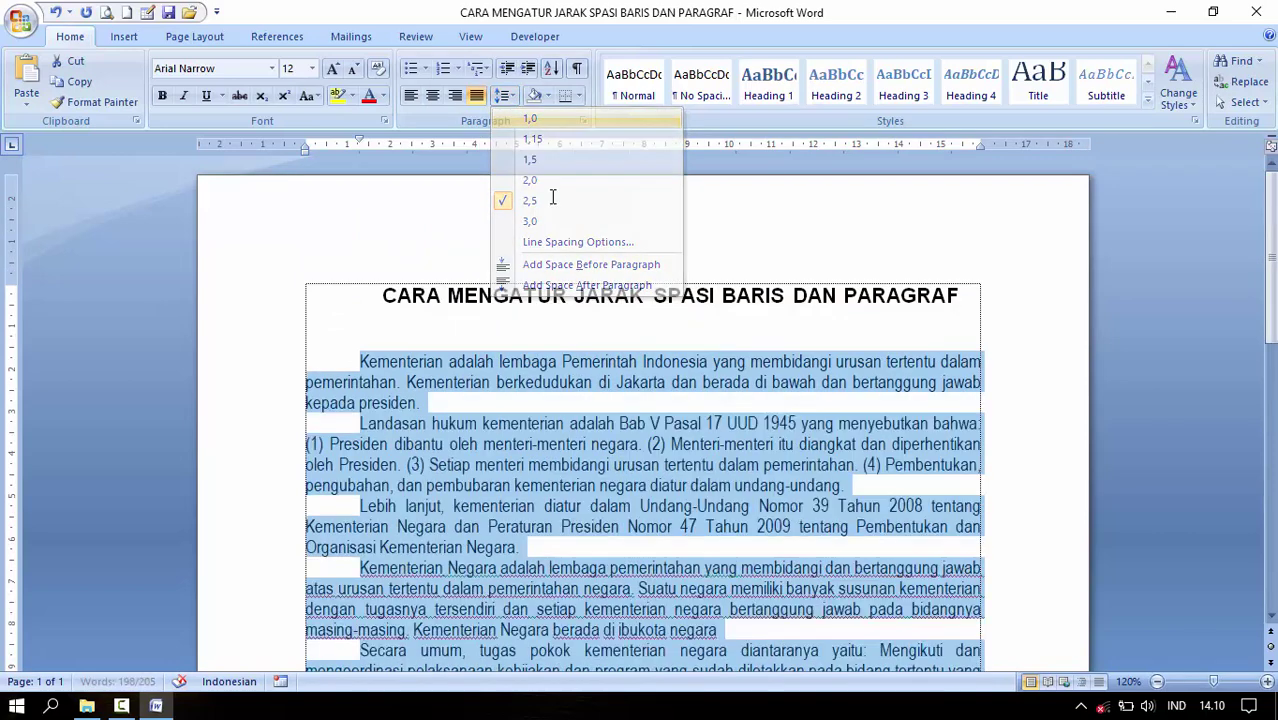
click(528, 119)
scroll(621, 368, down, 4)
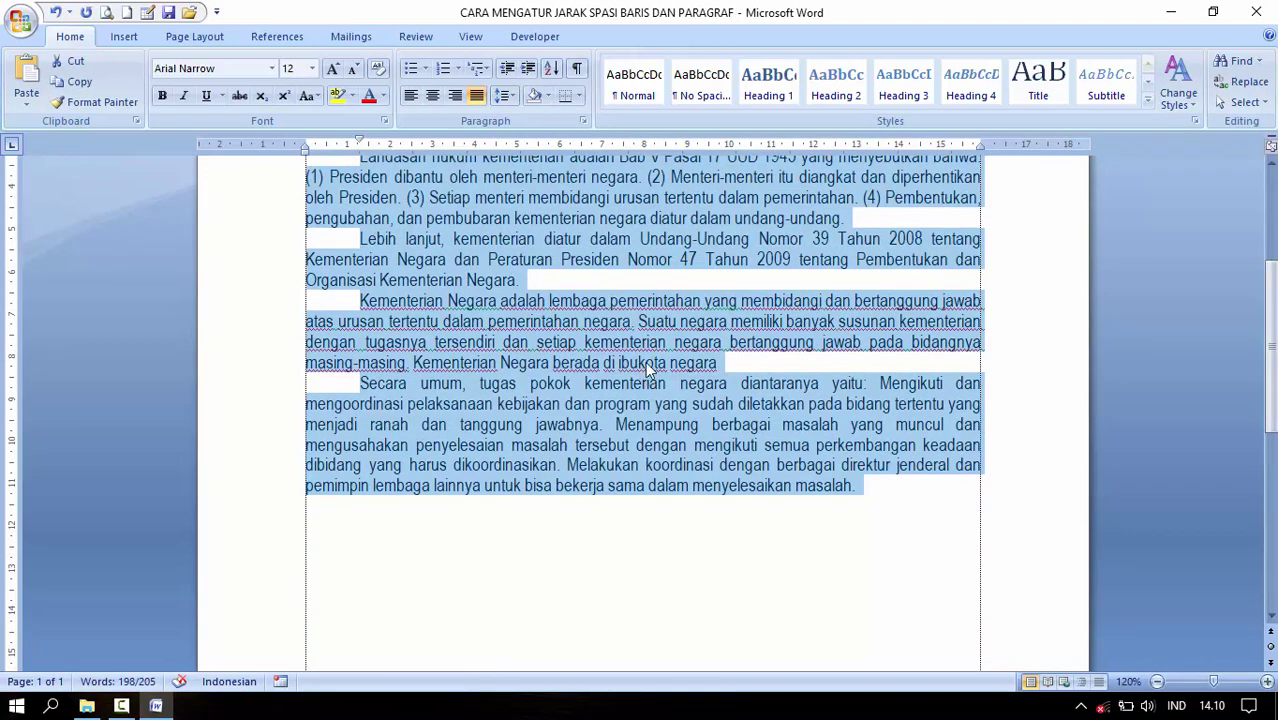
scroll(648, 368, up, 4)
scroll(648, 368, up, 1)
scroll(658, 371, down, 2)
scroll(716, 383, up, 2)
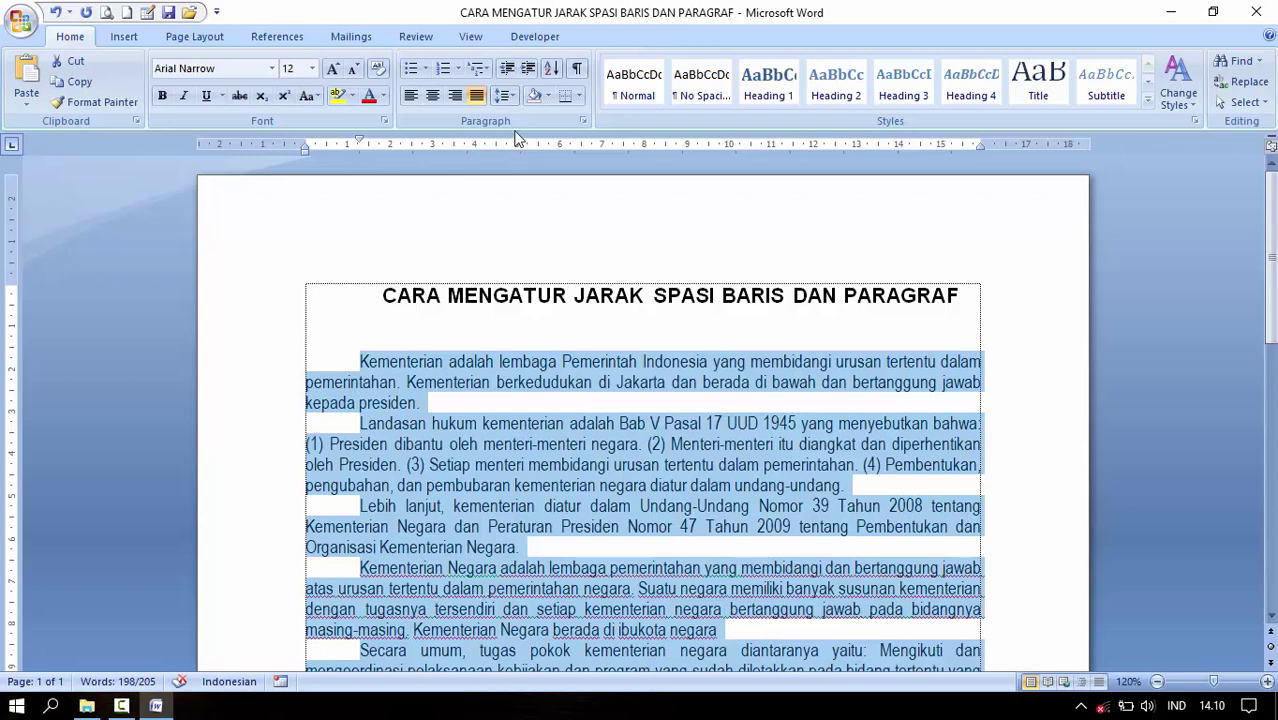
Step: Set the body paragraphs to Multiple line spacing at 3,5 in the Paragraph dialog
click(512, 97)
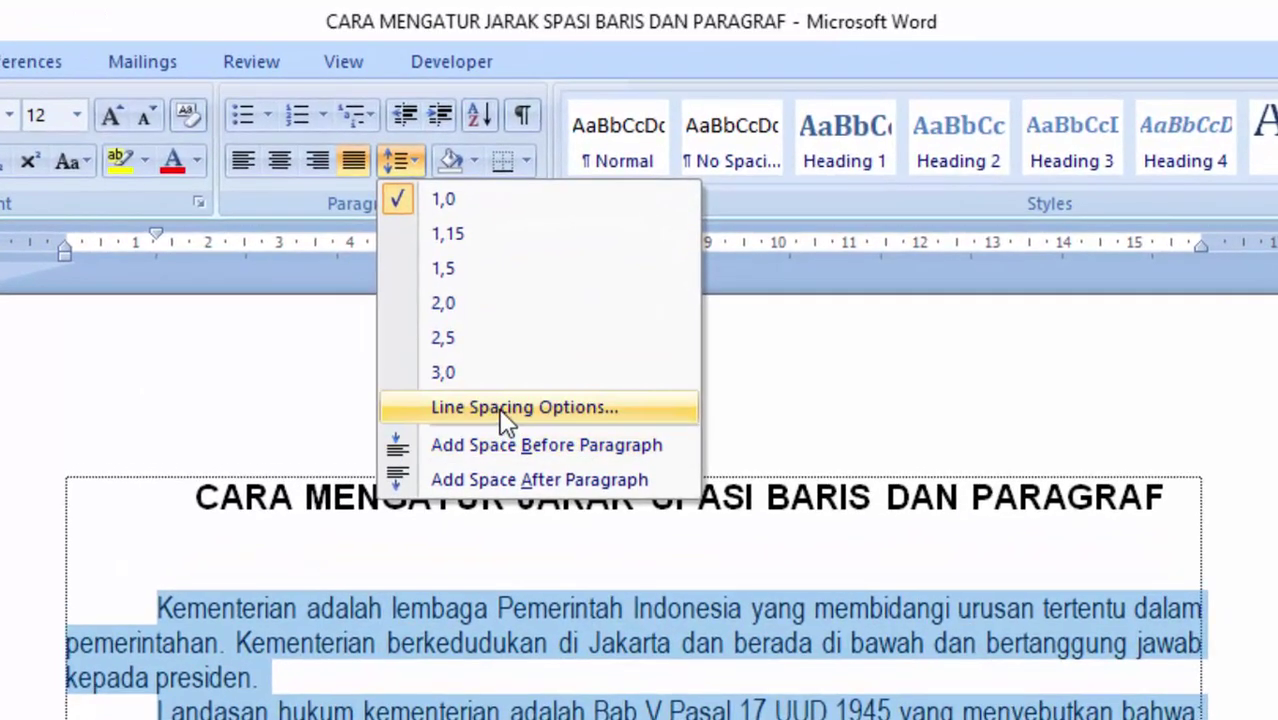
click(500, 410)
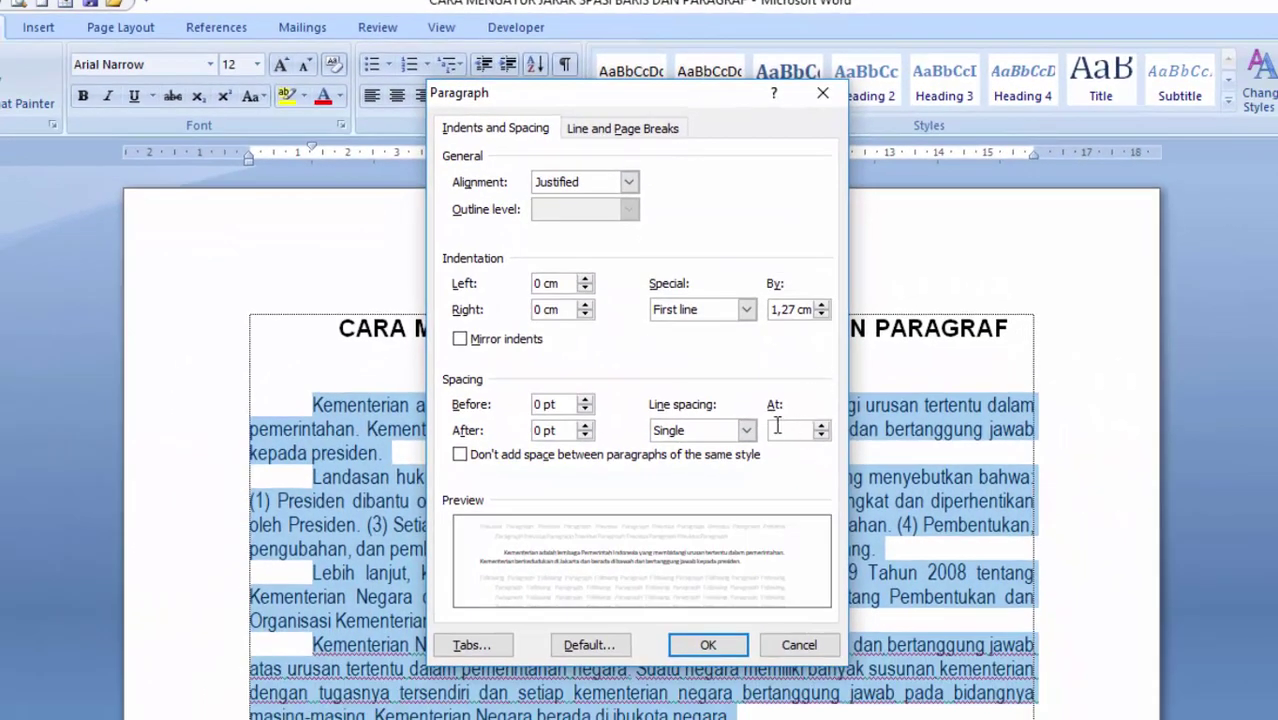
click(746, 431)
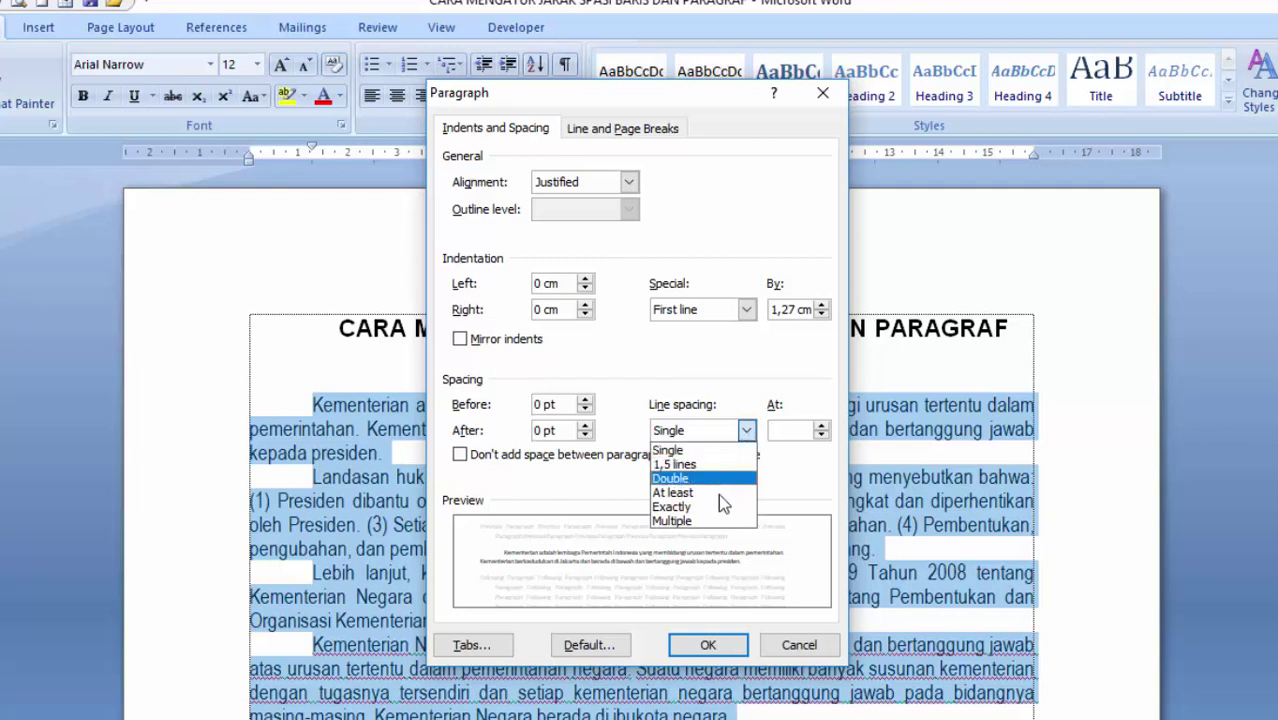
click(705, 521)
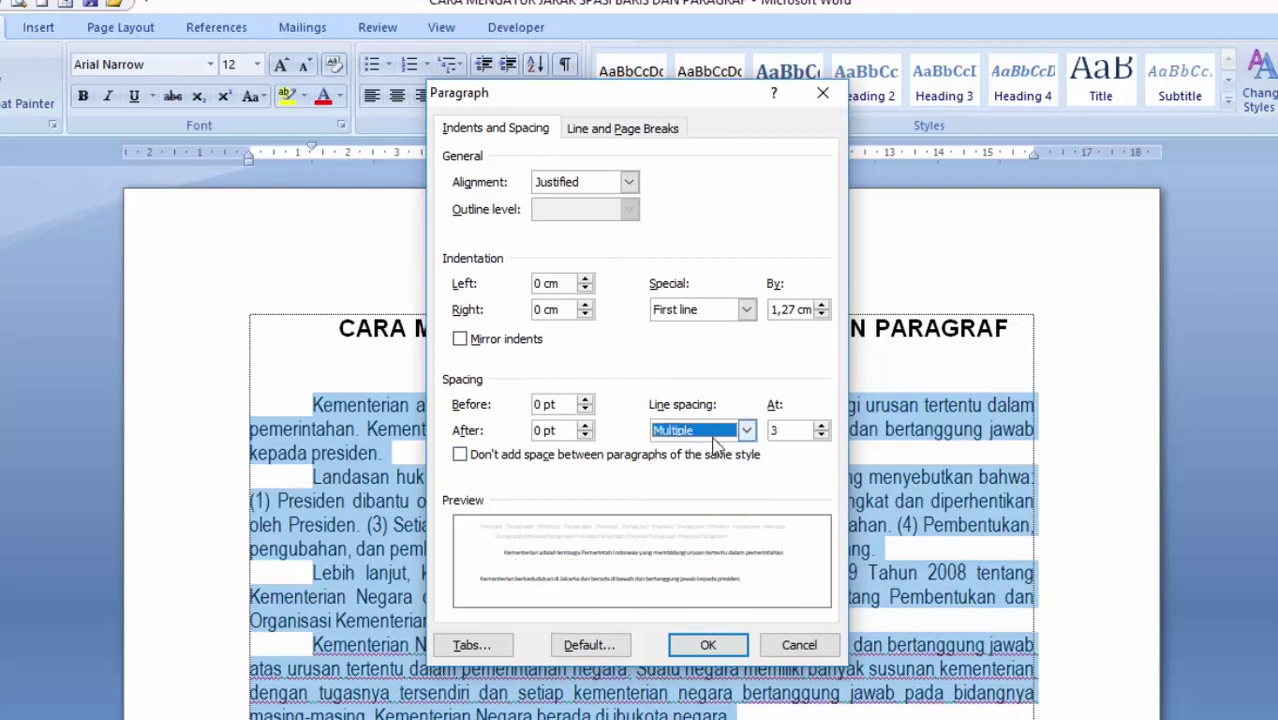
double_click(778, 430)
text(,)
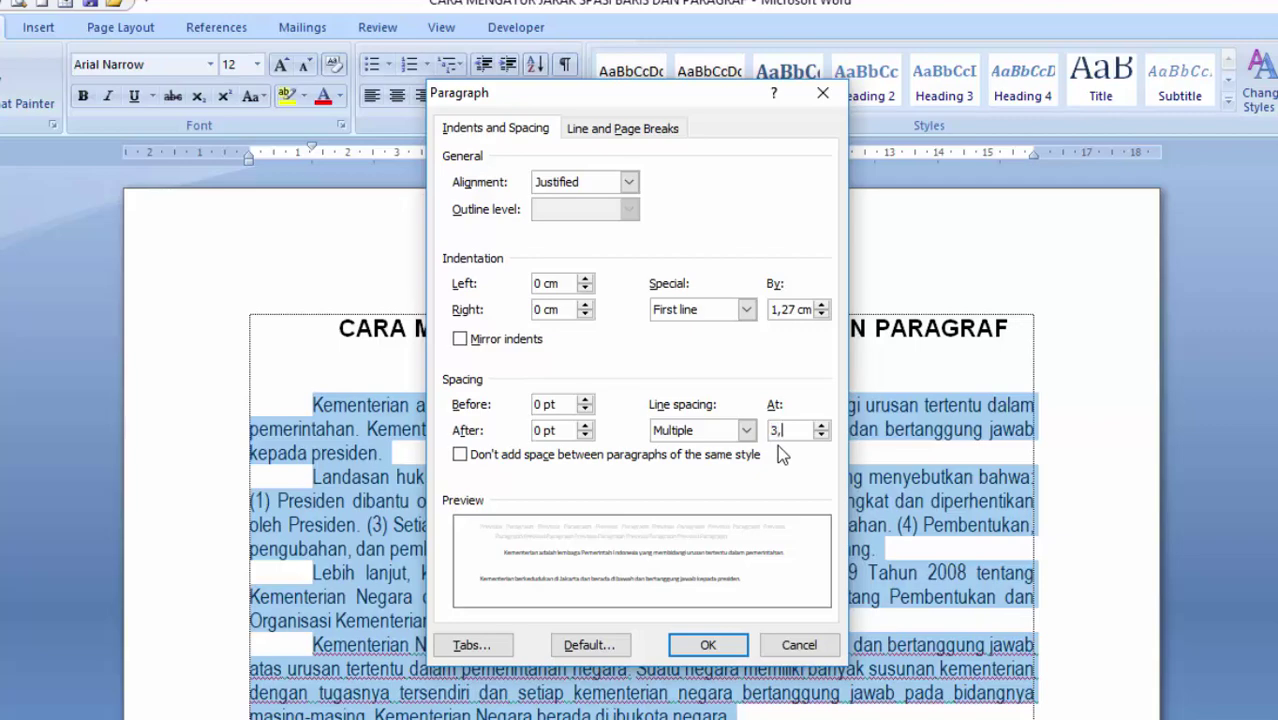
text(5)
click(719, 642)
Step: Review the widely spaced two-page text, then select the body paragraphs from last to first
click(648, 511)
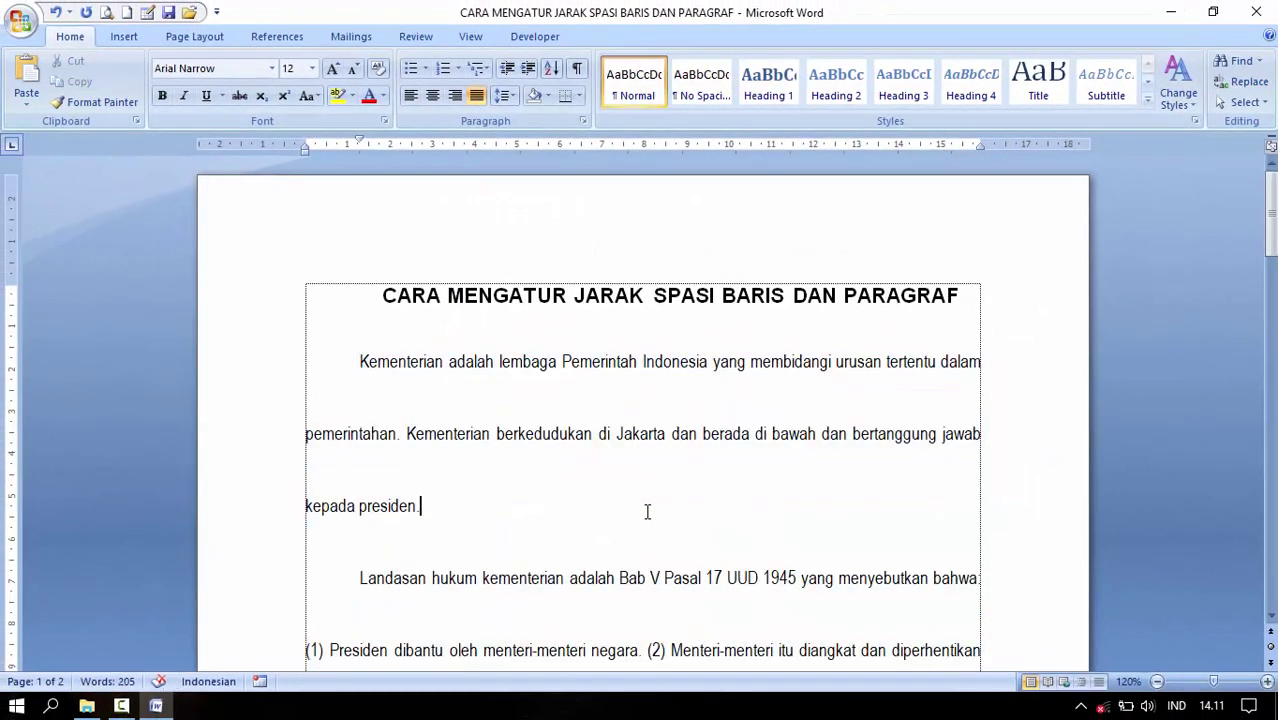
scroll(655, 505, down, 5)
scroll(655, 505, down, 5)
scroll(655, 505, down, 4)
scroll(655, 505, down, 3)
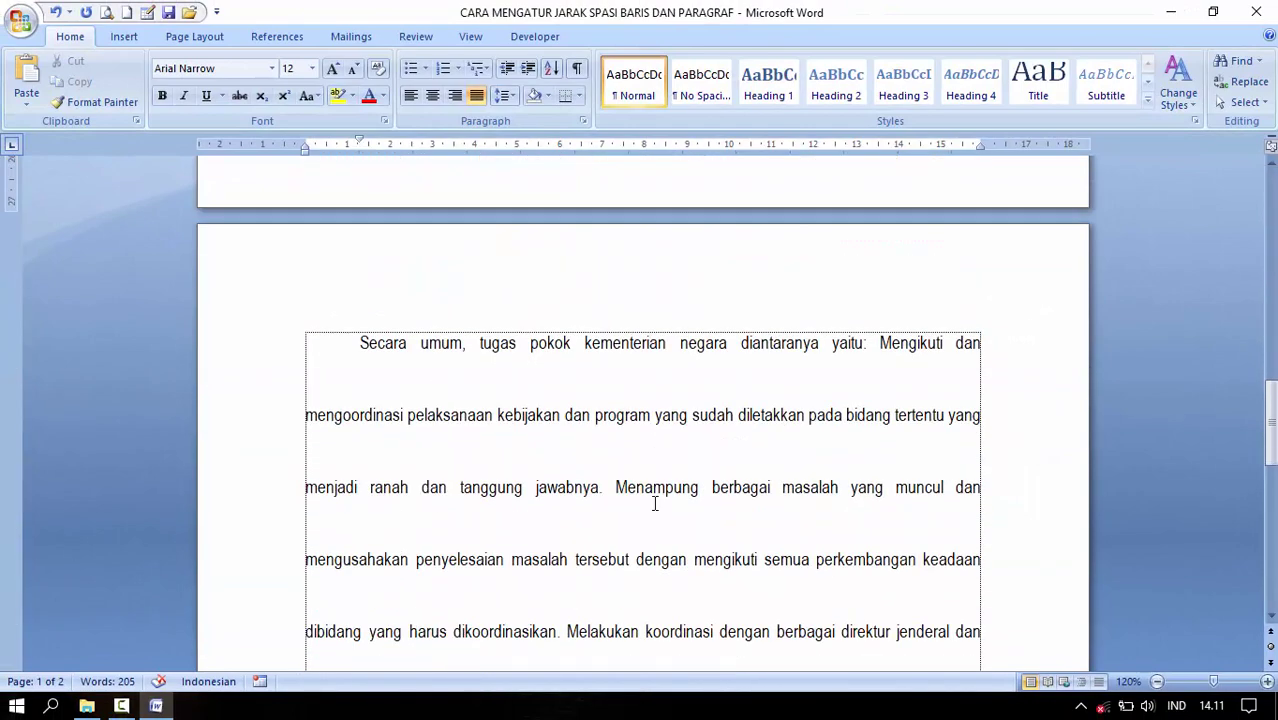
scroll(655, 503, down, 8)
scroll(655, 503, up, 2)
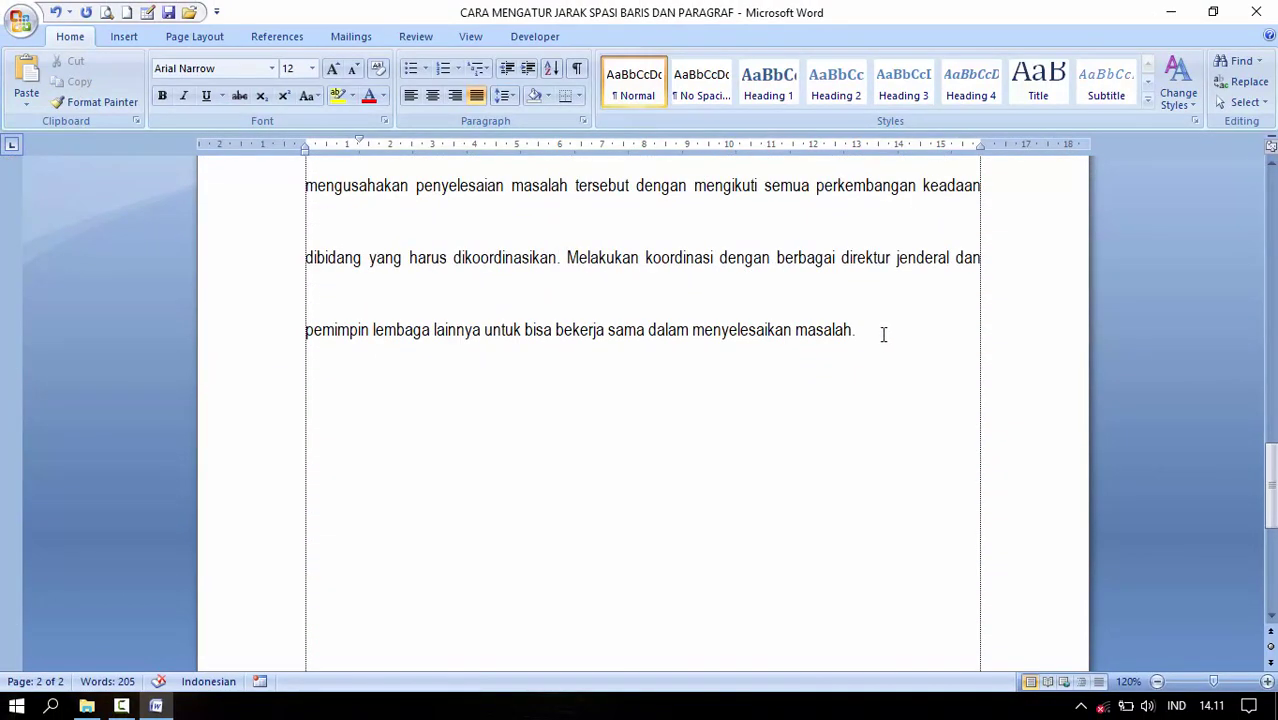
scroll(882, 332, up, 1)
scroll(881, 331, up, 9)
scroll(881, 331, up, 8)
scroll(871, 323, down, 4)
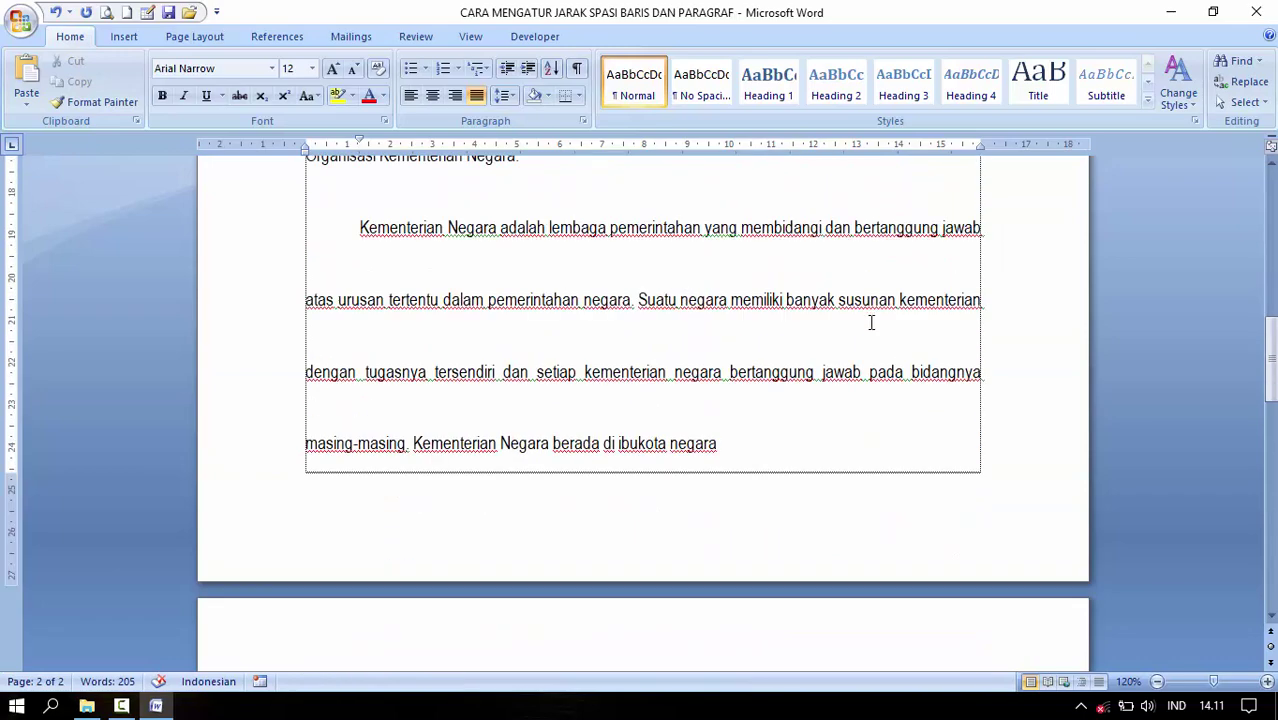
scroll(869, 322, down, 10)
scroll(867, 322, down, 5)
mouse_move(876, 225)
mouse_down()
mouse_move(437, 70)
mouse_move(340, 250)
mouse_move(333, 367)
mouse_up()
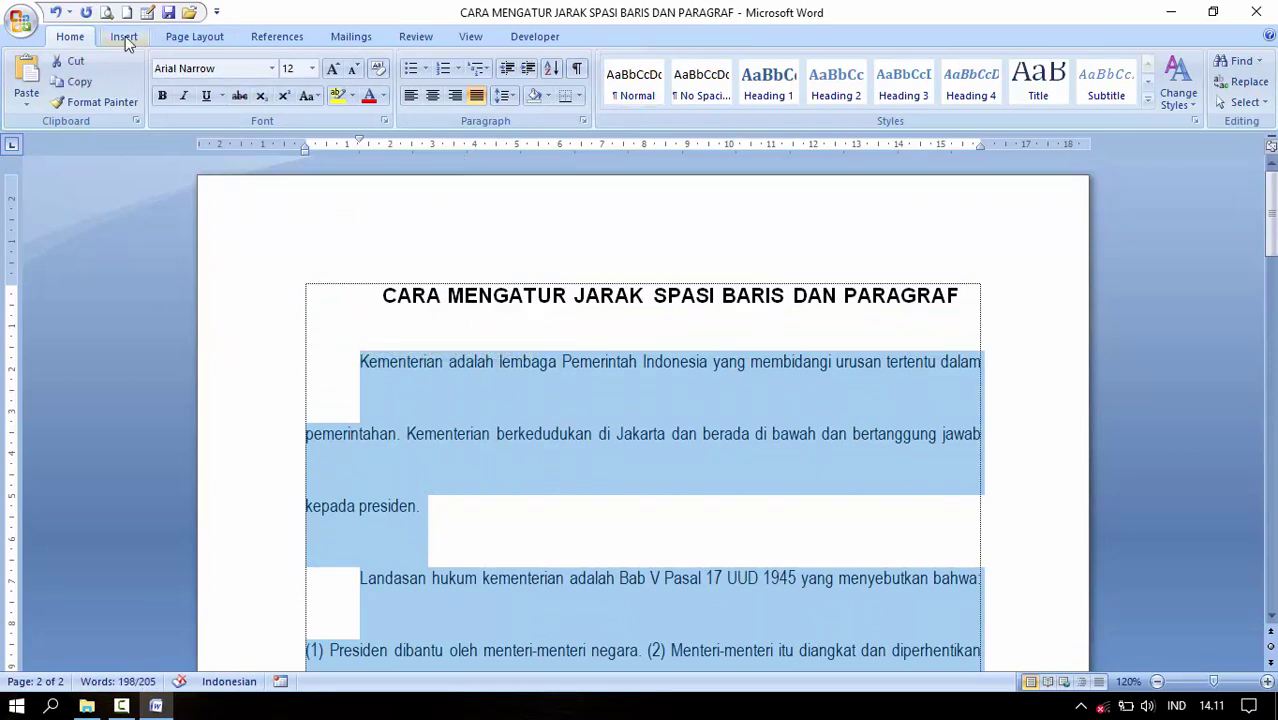
Step: Change the body paragraphs' line spacing to 1,15 and select them again
click(512, 96)
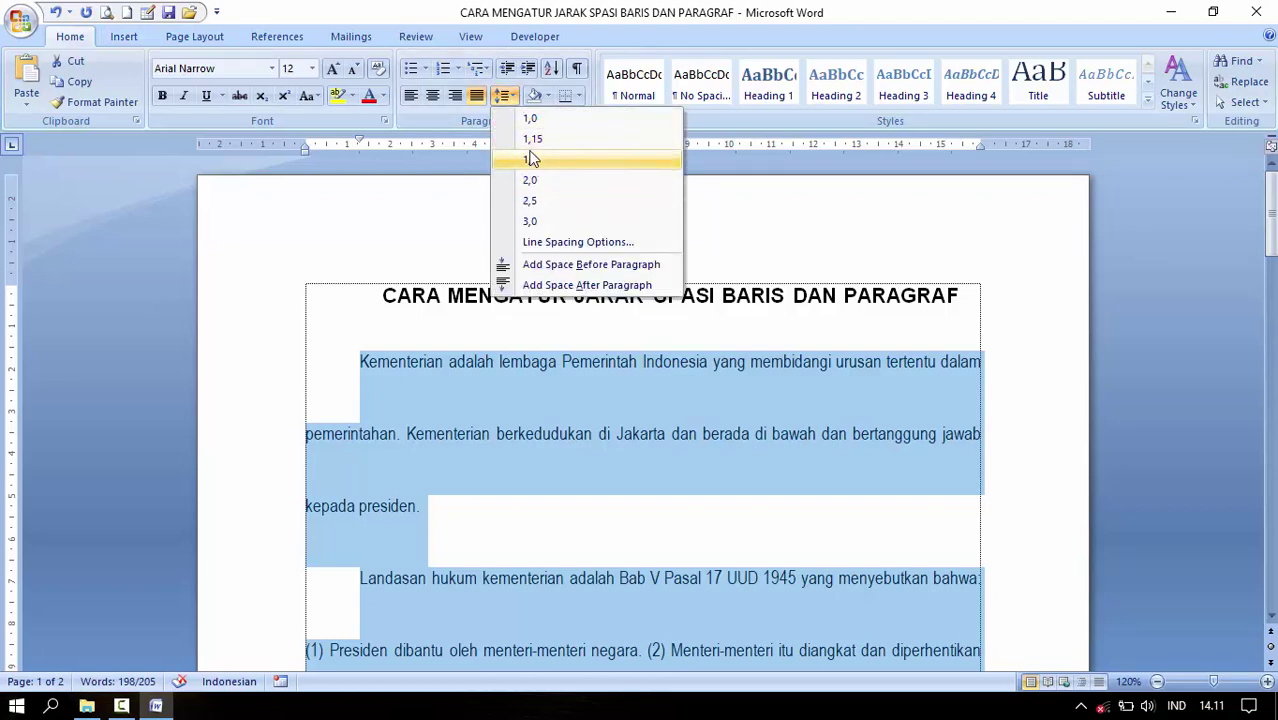
click(530, 144)
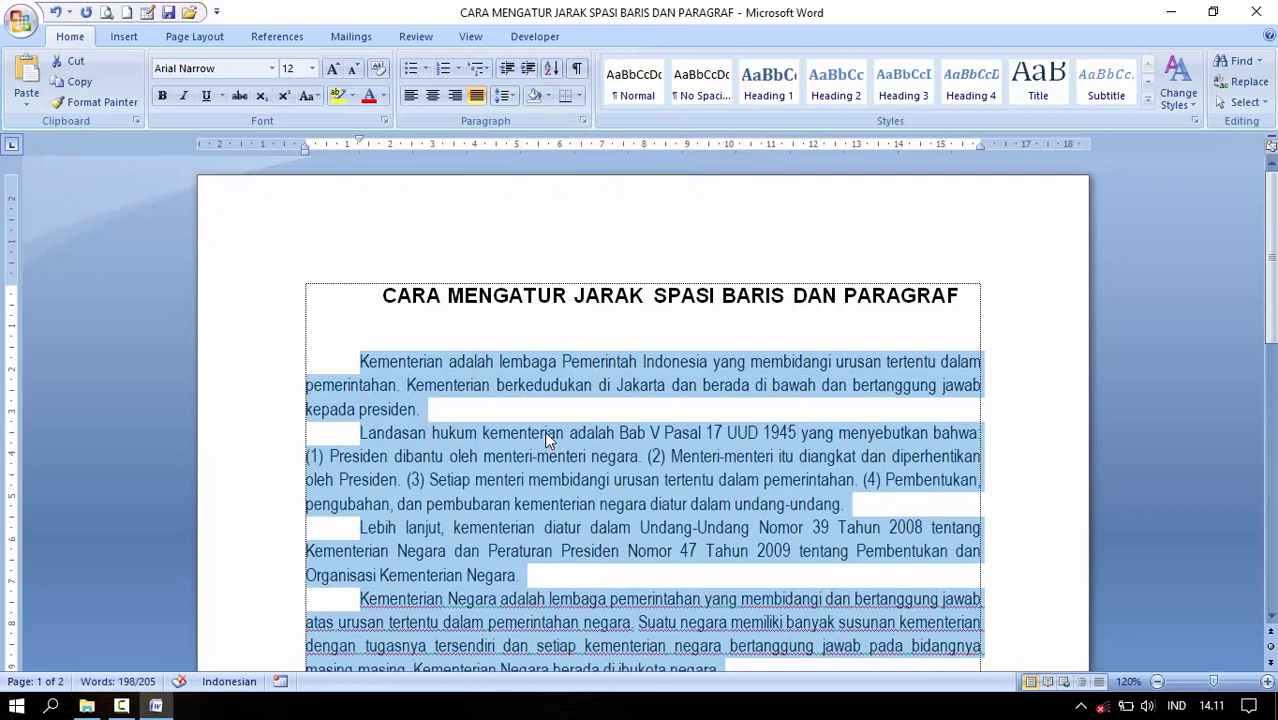
scroll(544, 431, down, 7)
scroll(544, 431, down, 3)
scroll(541, 437, up, 8)
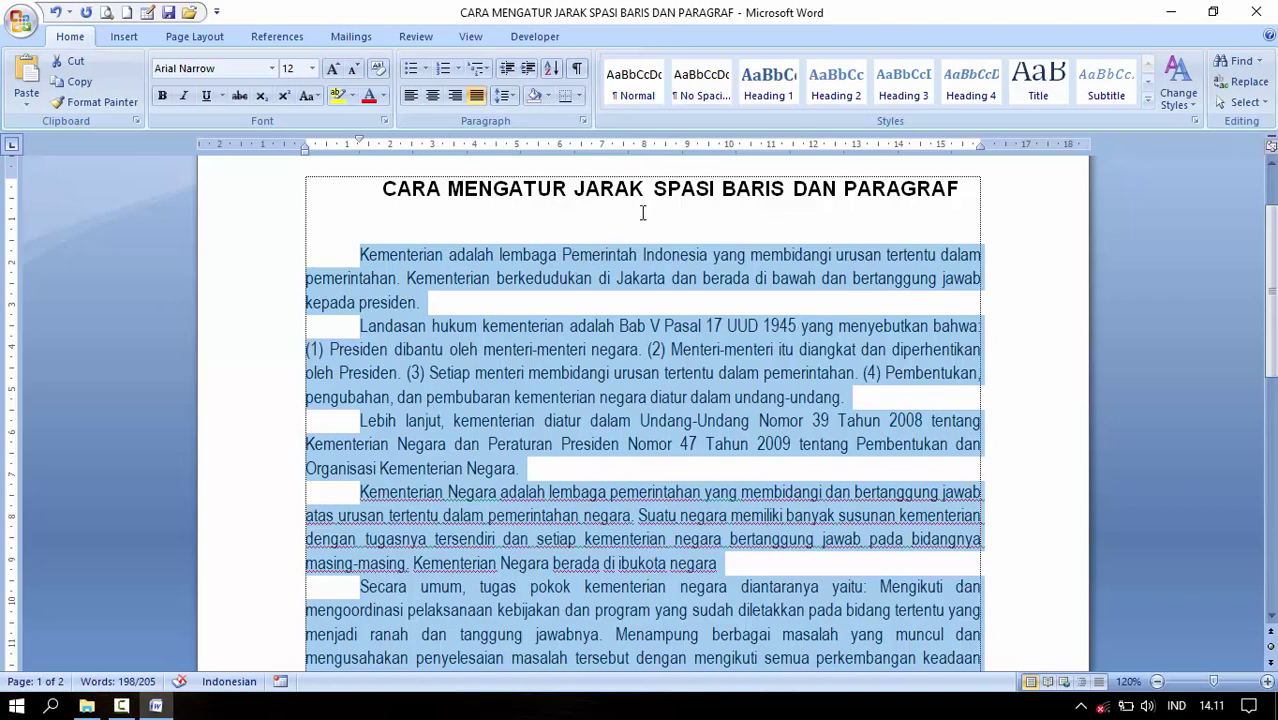
scroll(724, 289, down, 4)
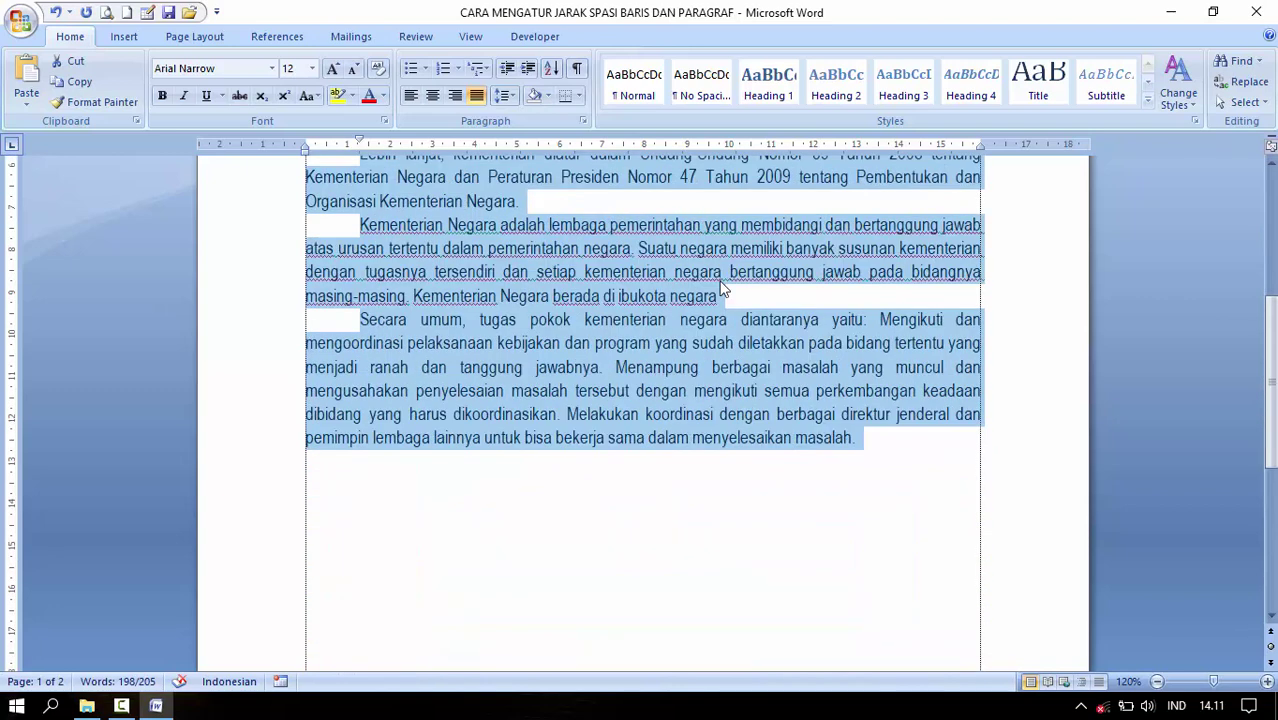
click(918, 450)
mouse_move(896, 445)
mouse_down()
mouse_move(438, 248)
mouse_move(355, 369)
mouse_up()
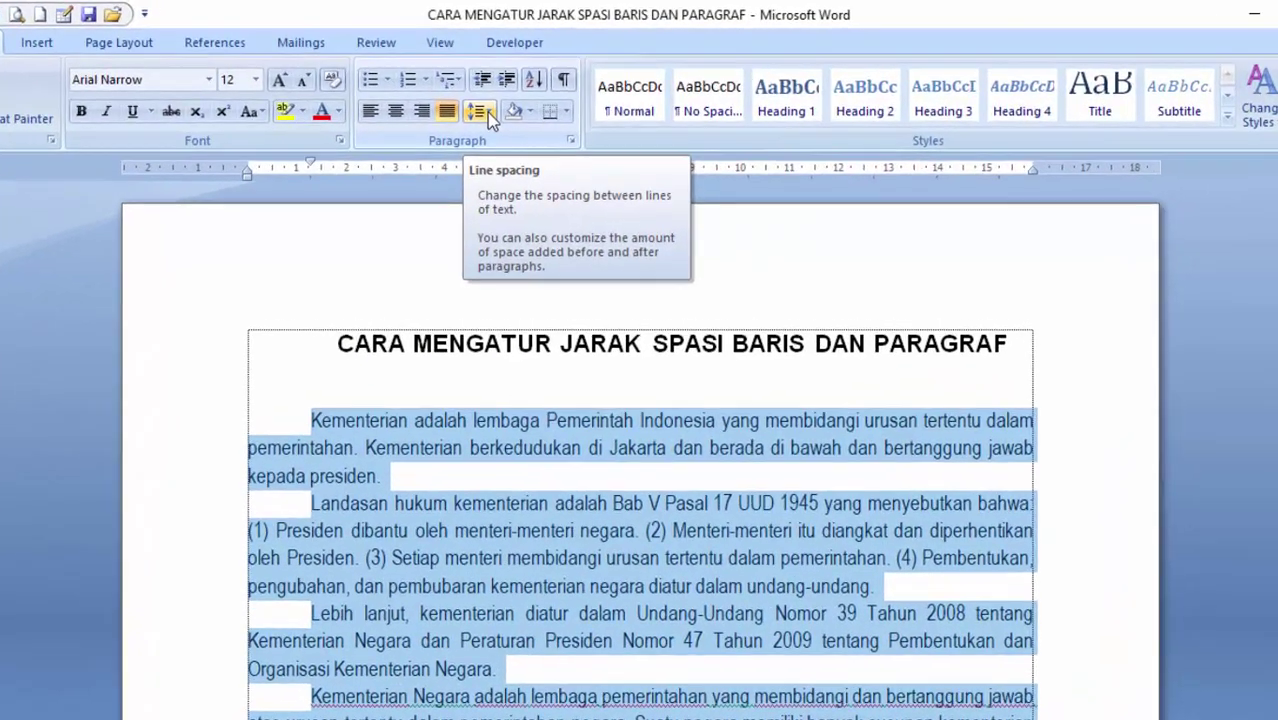
Step: Add space before each body paragraph and deselect to check the one-page layout
click(512, 97)
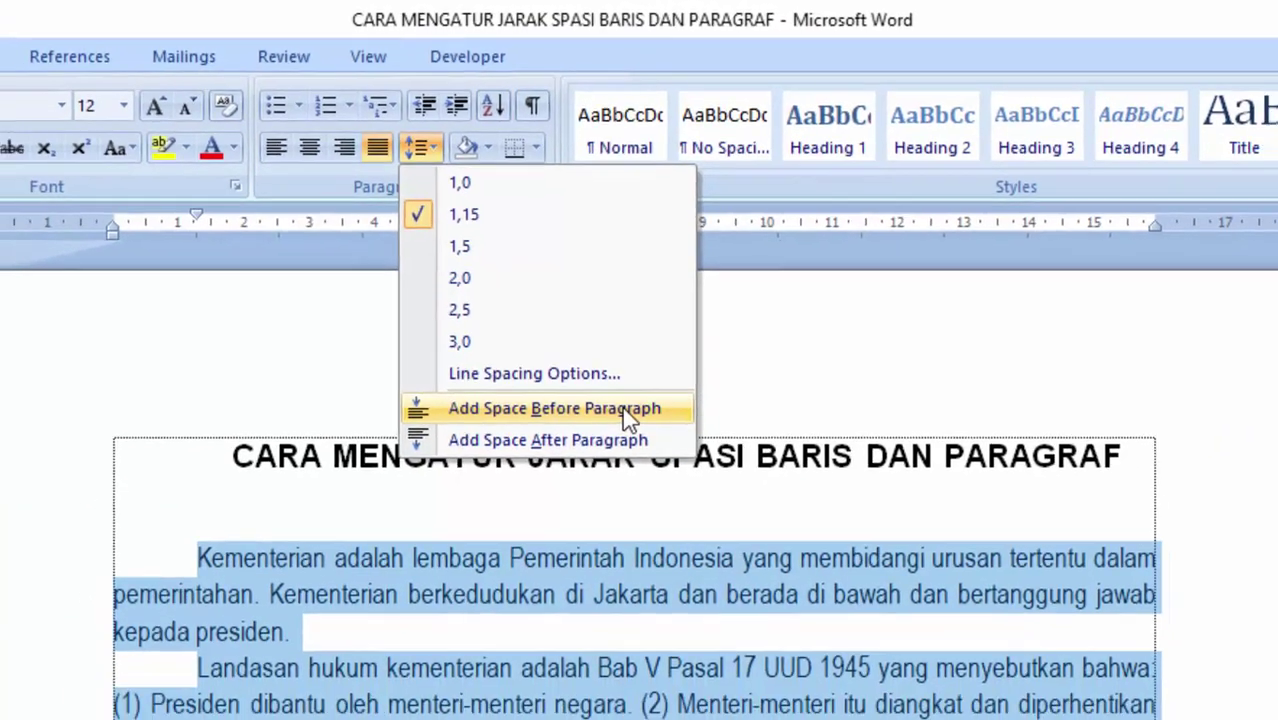
click(625, 447)
click(646, 482)
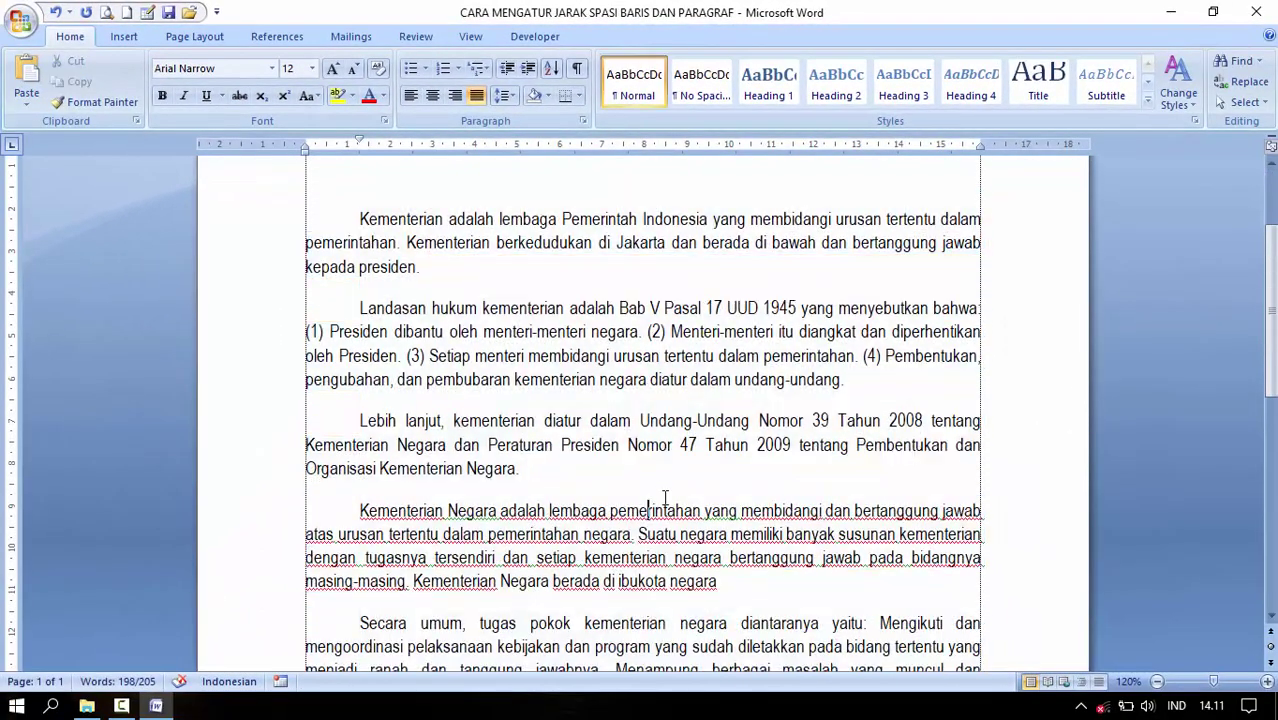
scroll(660, 500, down, 3)
scroll(668, 502, down, 1)
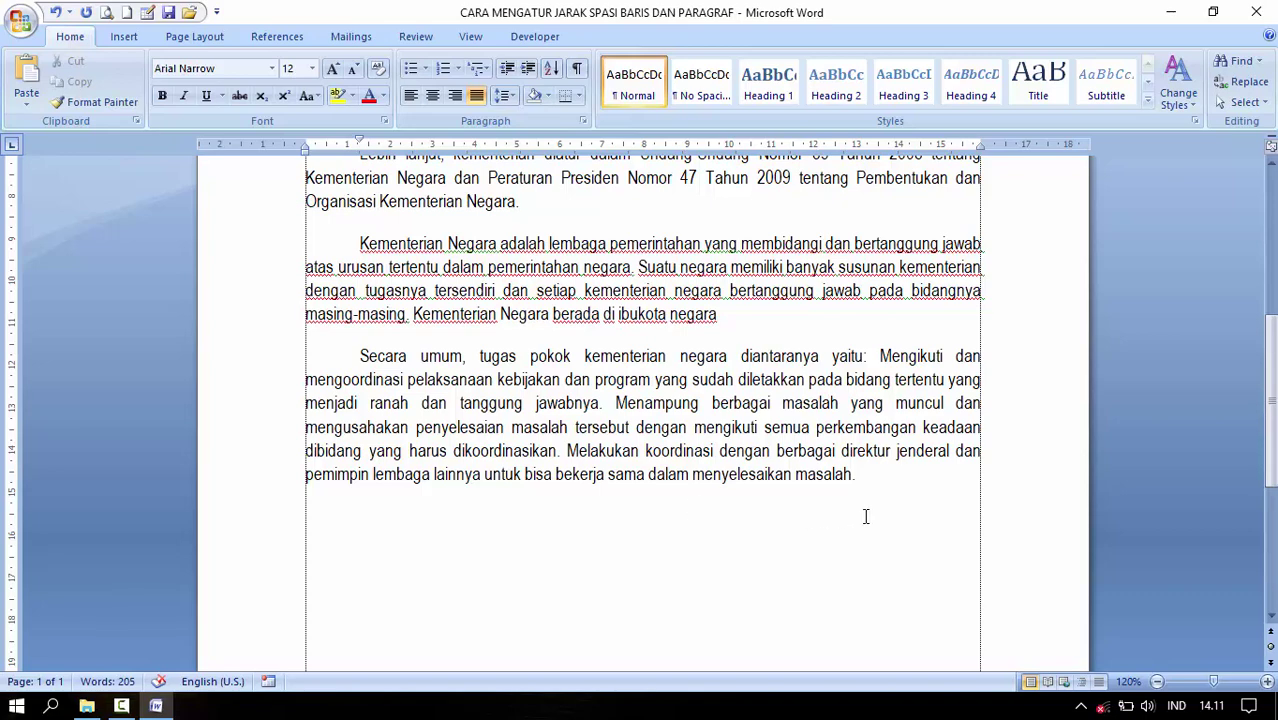
scroll(866, 516, up, 3)
scroll(866, 516, up, 1)
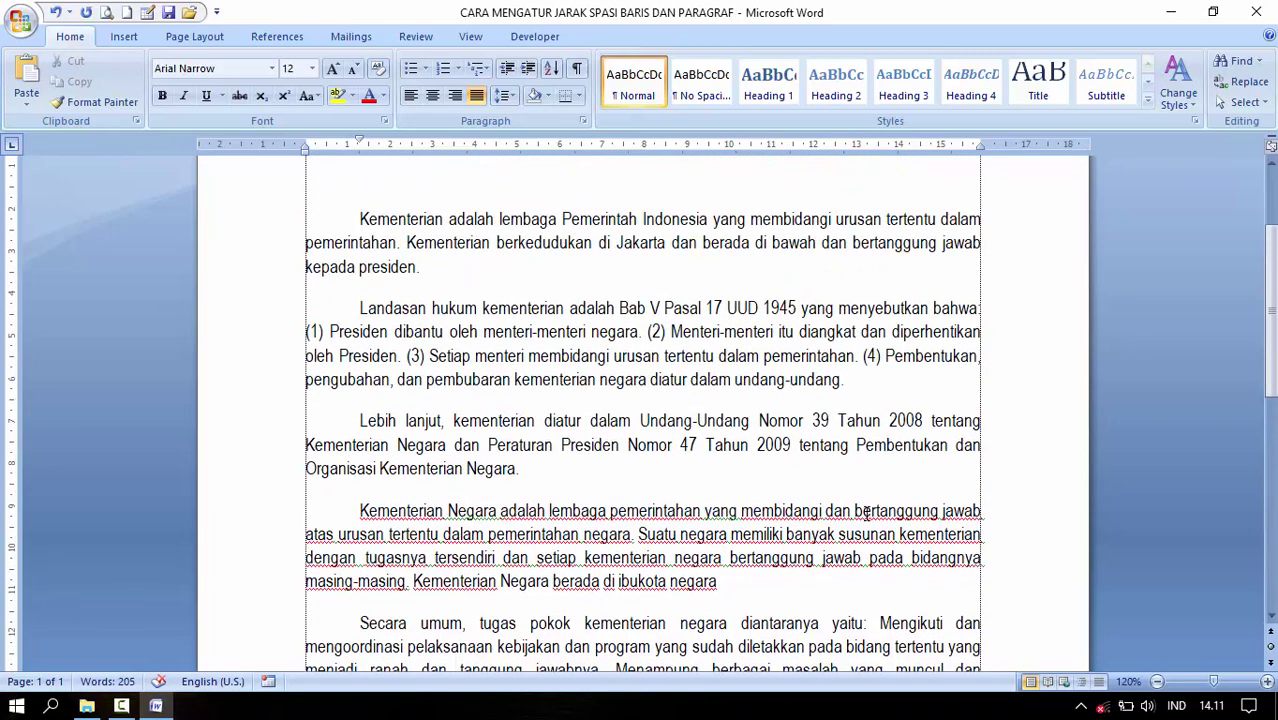
scroll(866, 513, up, 2)
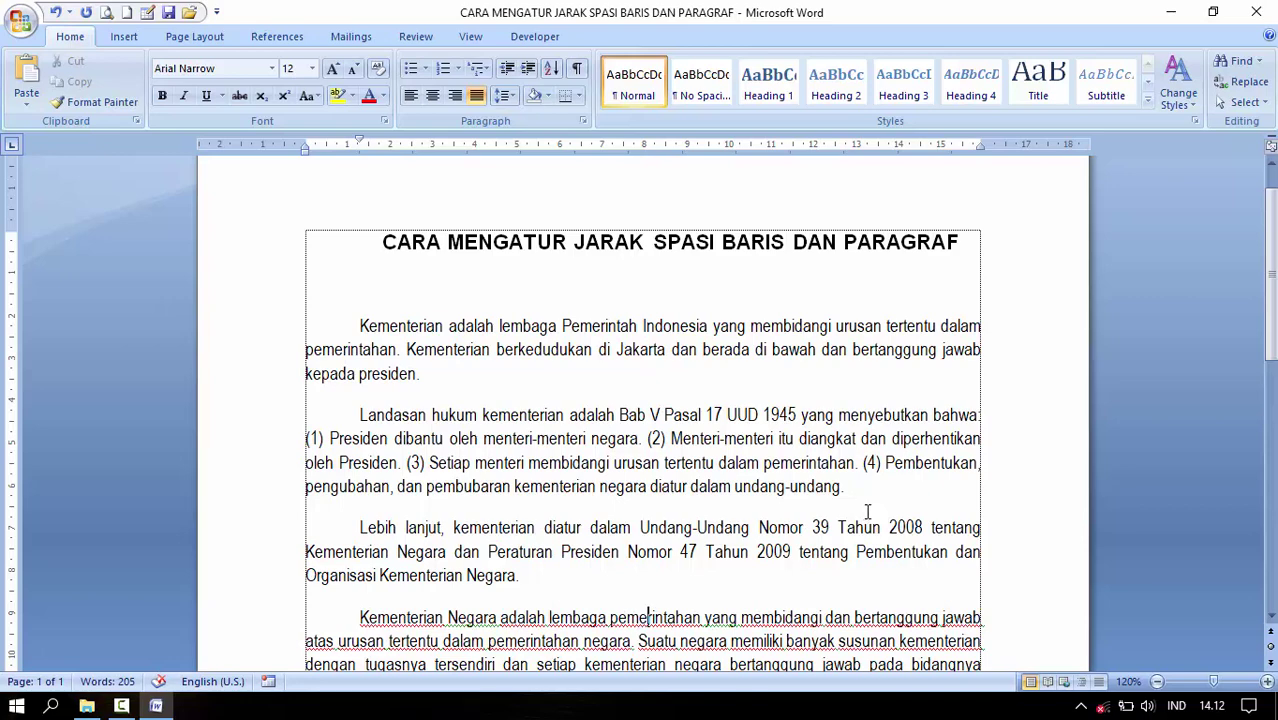
click(439, 330)
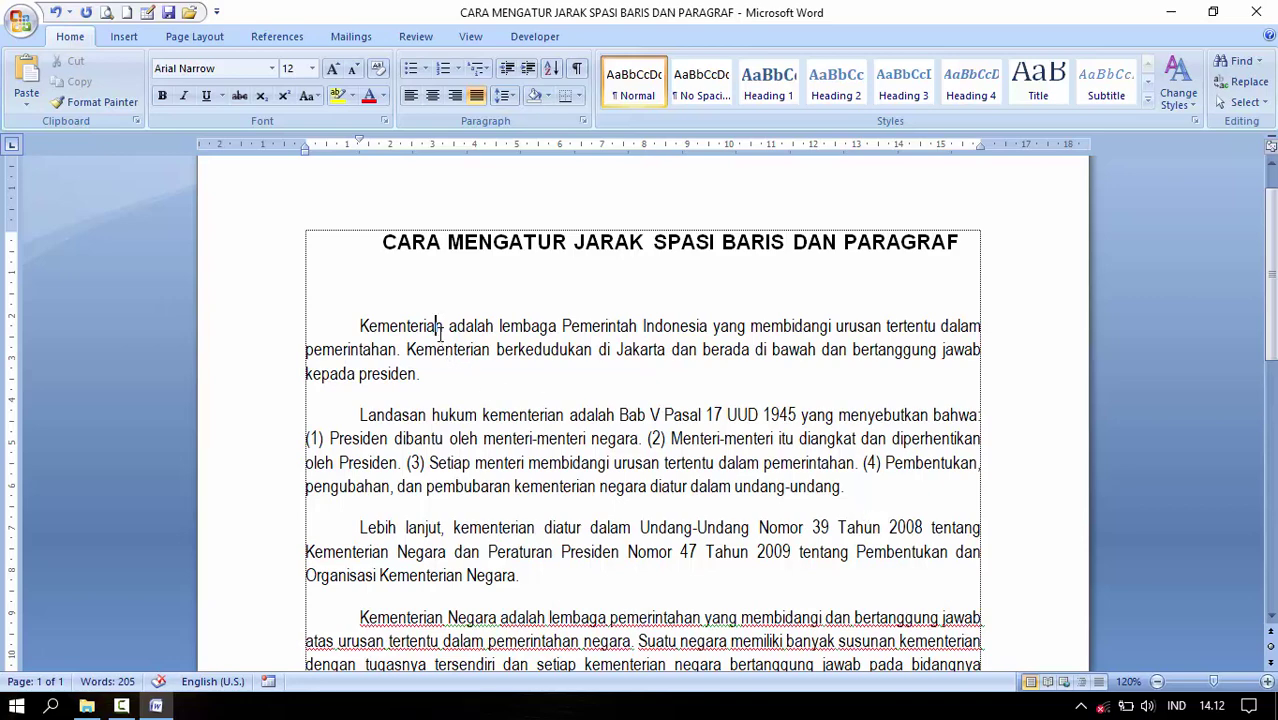
click(448, 415)
scroll(396, 505, down, 2)
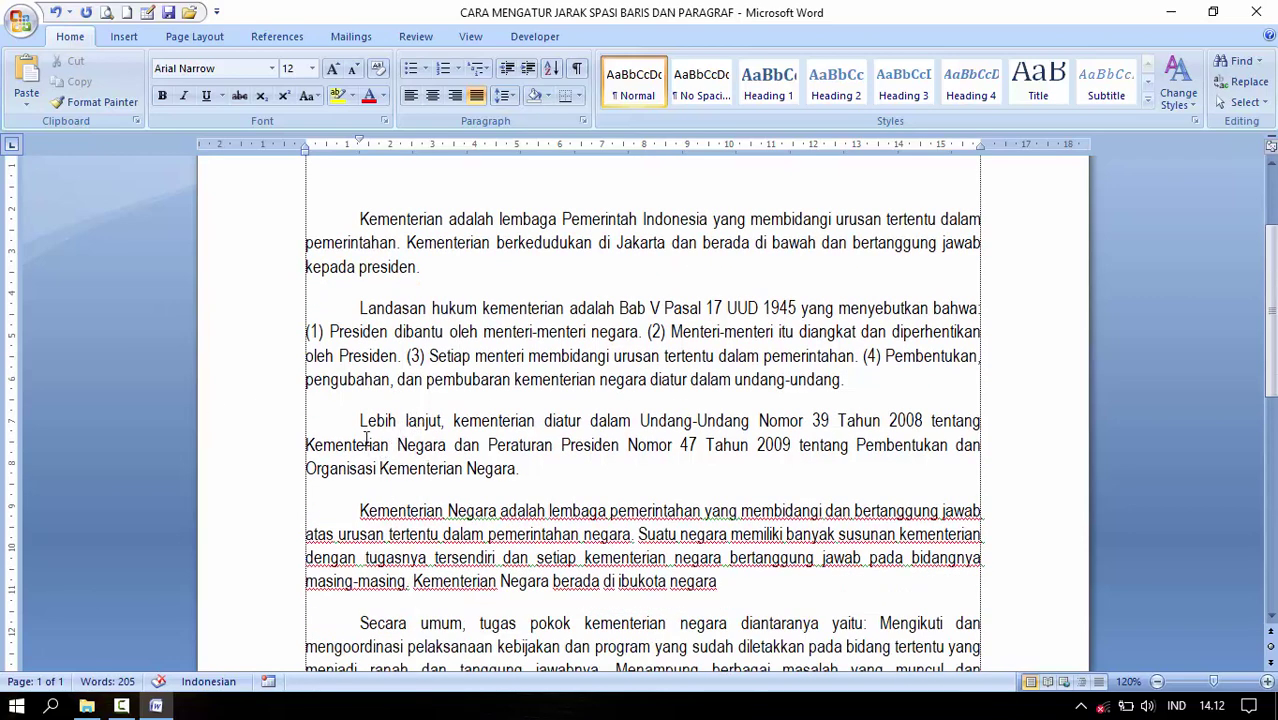
scroll(398, 422, up, 2)
scroll(395, 418, down, 3)
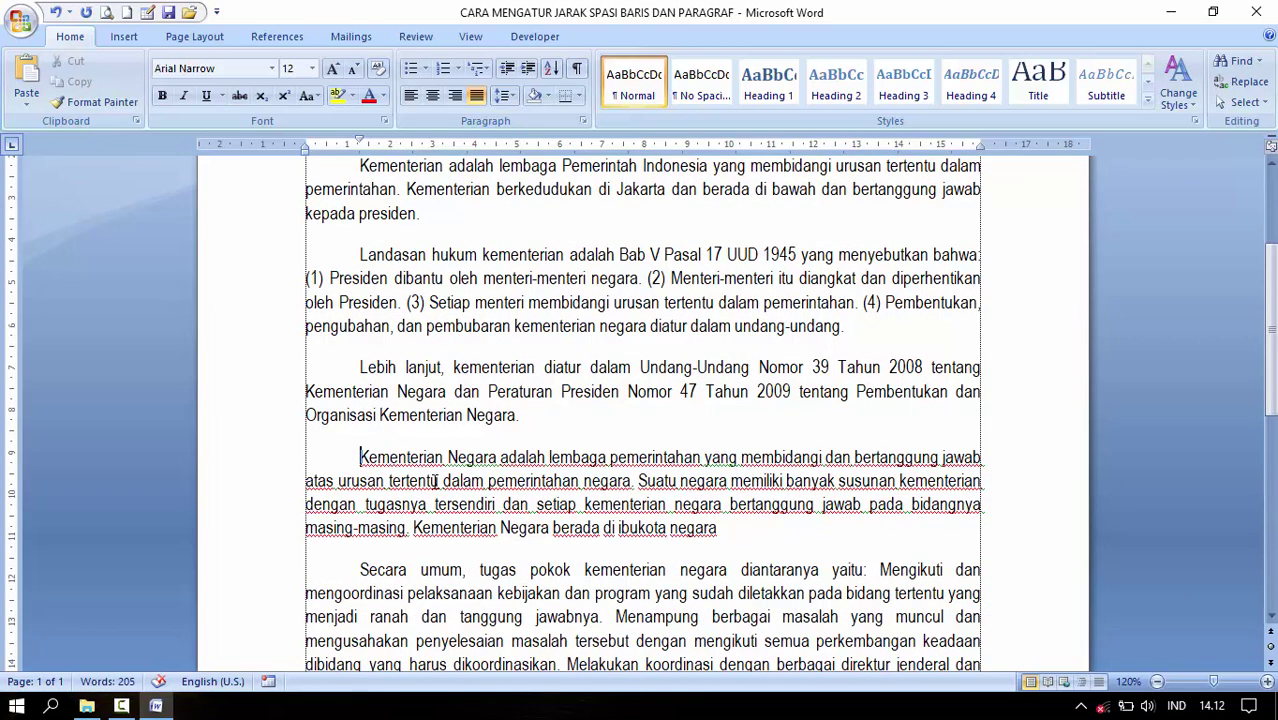
scroll(437, 481, down, 1)
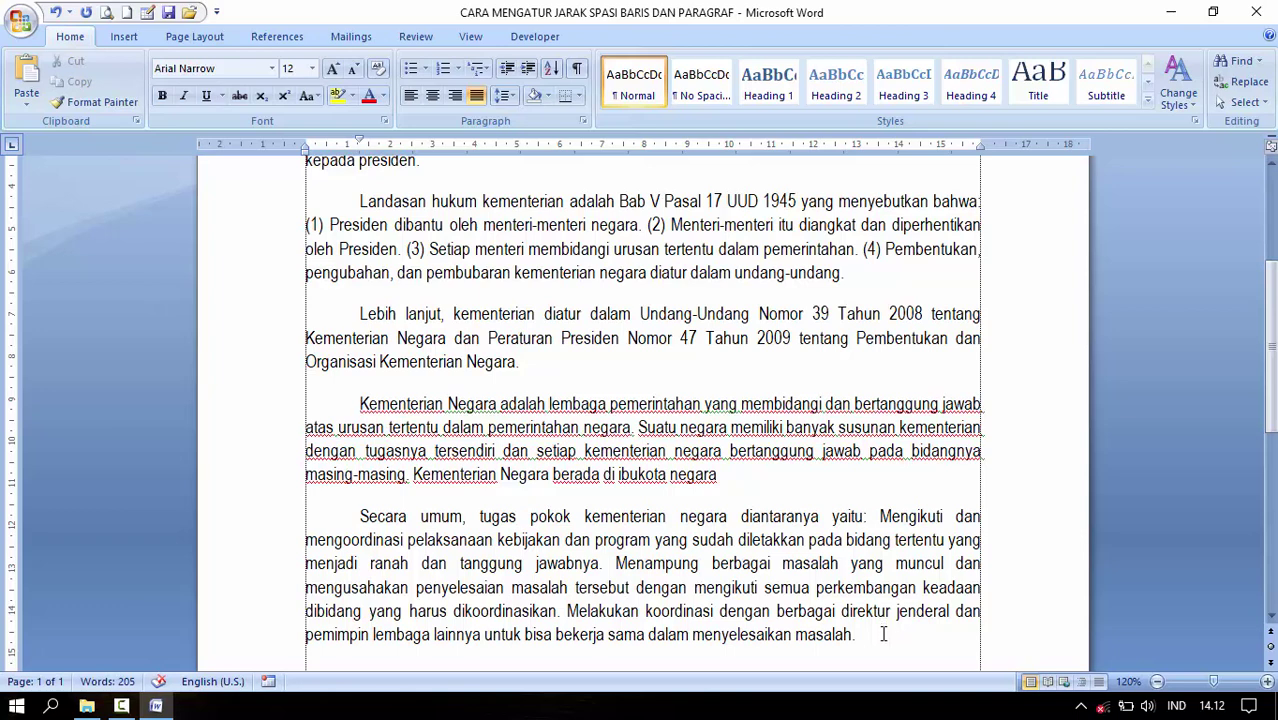
scroll(875, 640, up, 5)
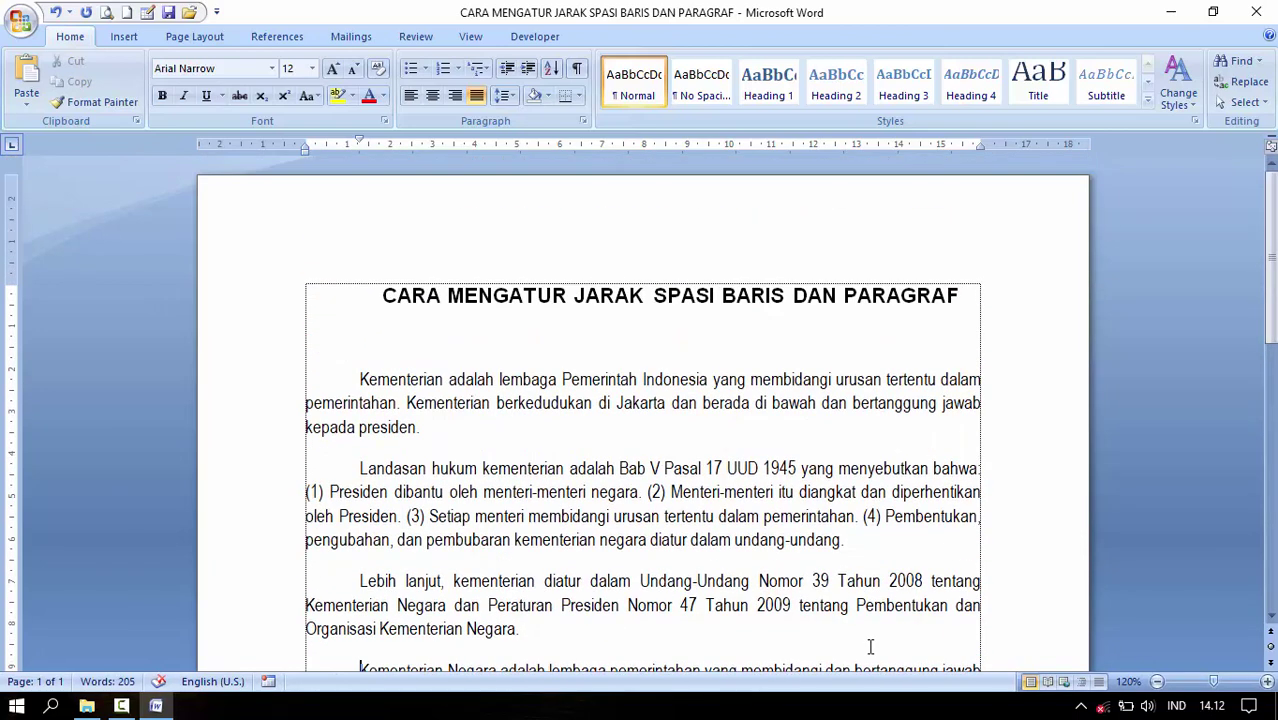